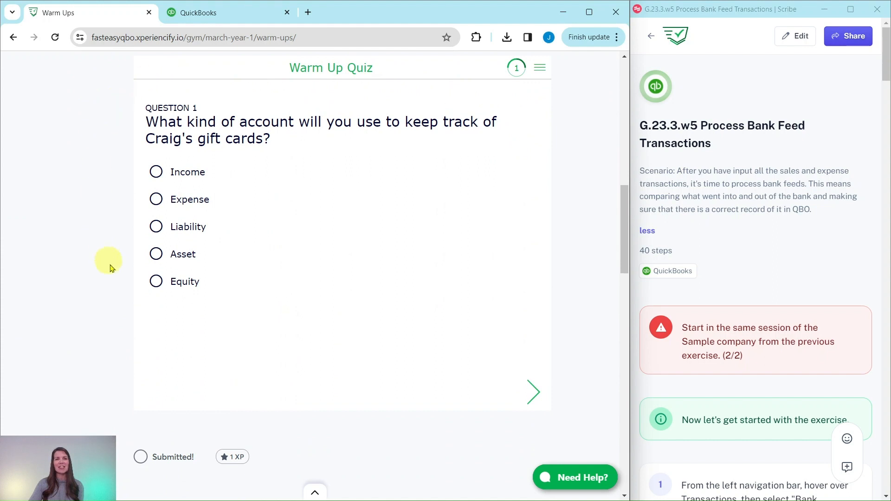
Step: Review the G.23.3.w5 hands-on practice entry and the opening instructions of its Process Bank Feed Transactions guide
{"action": "scroll", "coordinate": [582, 183], "scroll_direction": "down", "scroll_amount": 10}
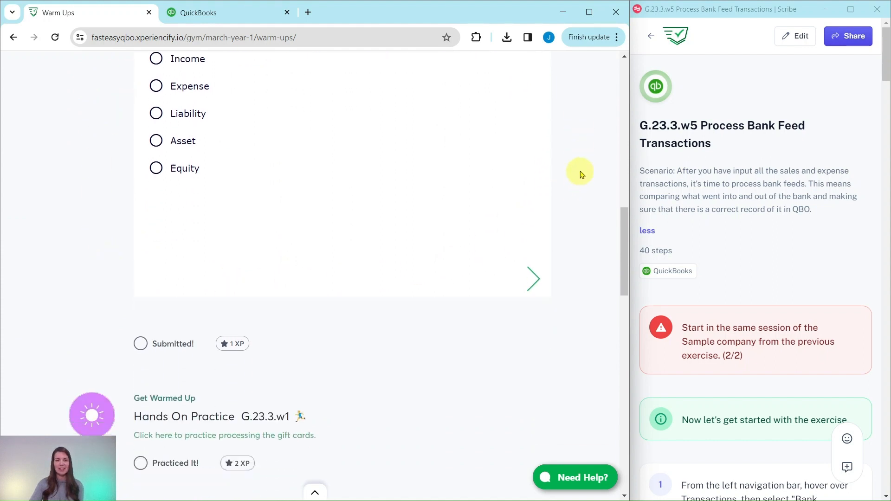
{"action": "scroll", "coordinate": [418, 162], "scroll_direction": "down", "scroll_amount": 6}
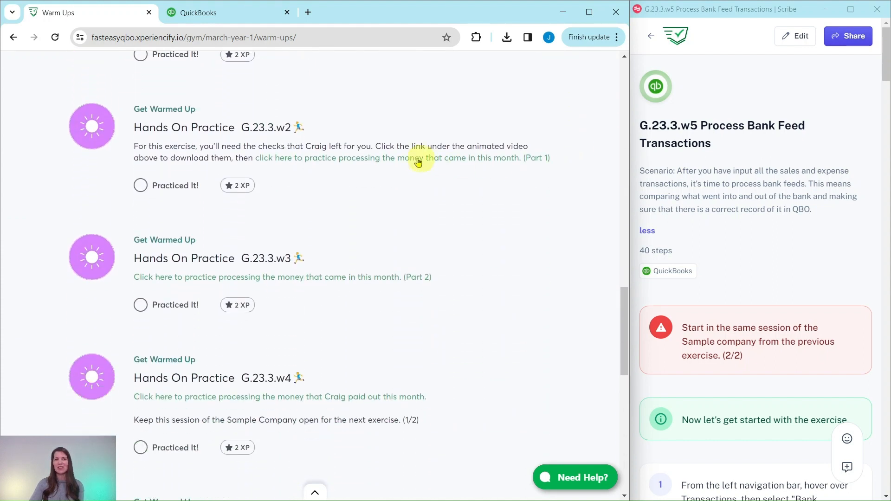
{"action": "scroll", "coordinate": [392, 241], "scroll_direction": "down", "scroll_amount": 3}
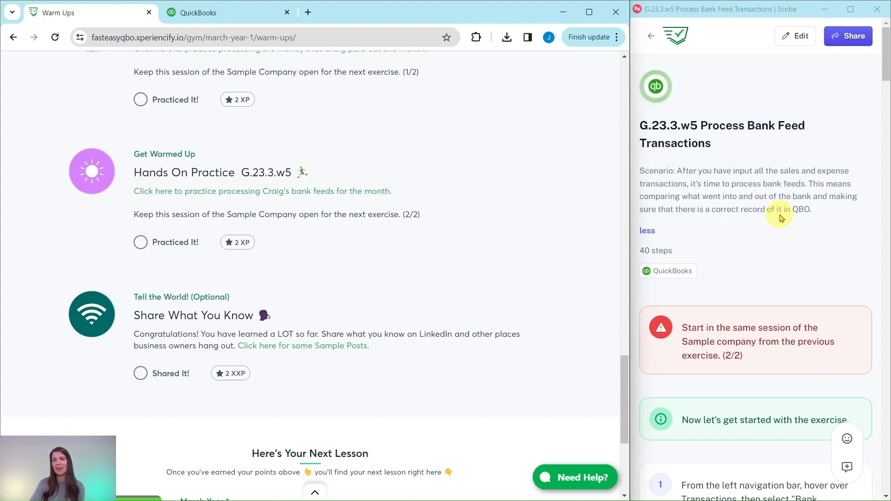
{"action": "scroll", "coordinate": [770, 189], "scroll_direction": "down", "scroll_amount": 4}
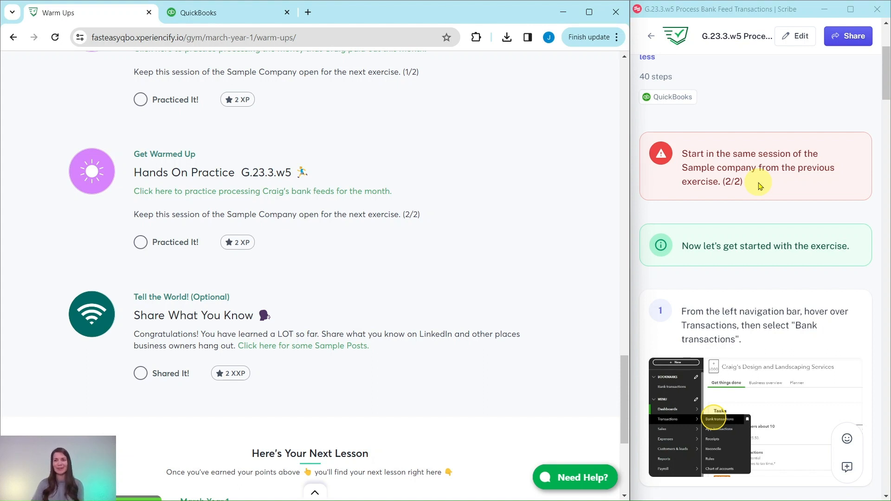
{"action": "scroll", "coordinate": [759, 186], "scroll_direction": "down", "scroll_amount": 3}
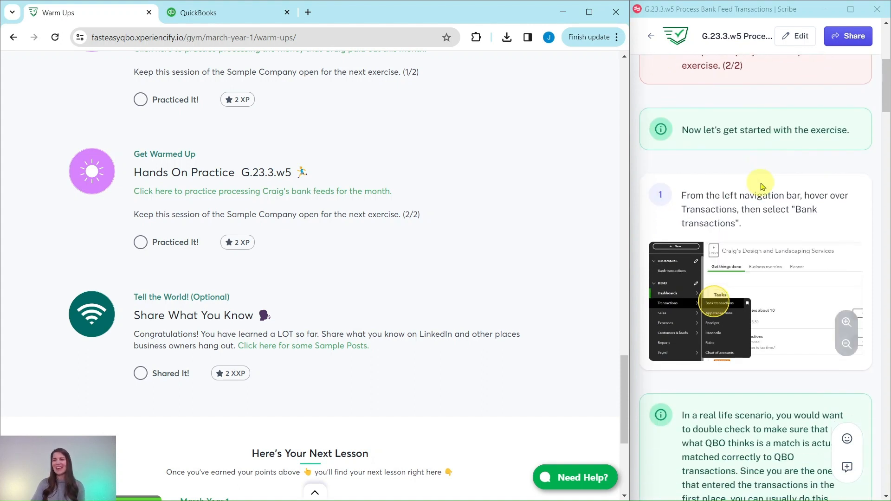
{"action": "scroll", "coordinate": [761, 182], "scroll_direction": "down", "scroll_amount": 3}
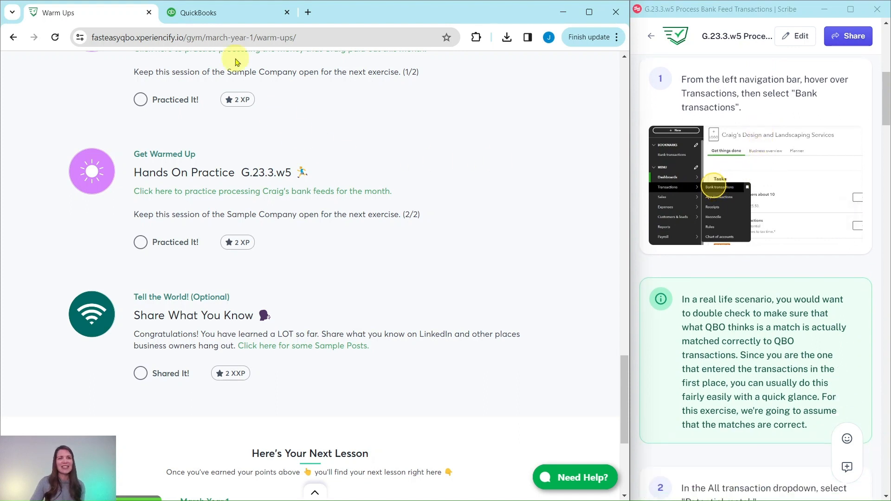
Step: Switch to QuickBooks, open the bank transactions page for the sample company and dismiss the bank connection introduction
{"action": "left_click", "coordinate": [224, 17]}
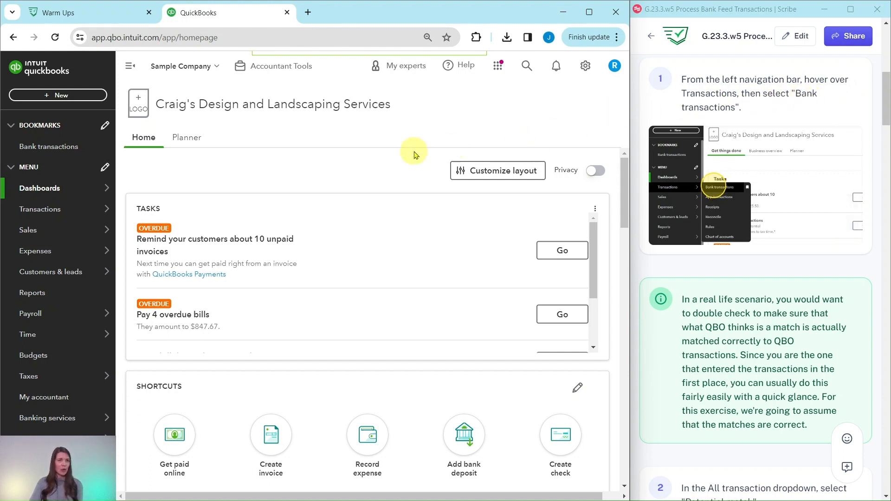
{"action": "mouse_move", "coordinate": [36, 209]}
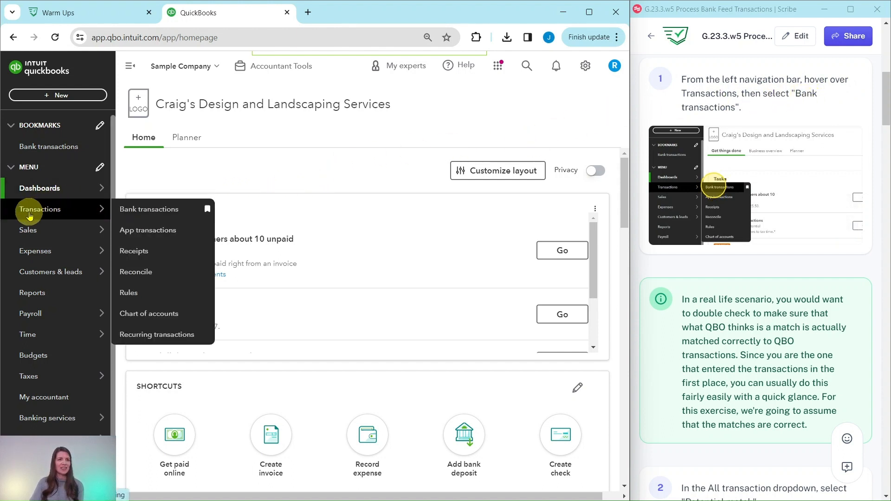
{"action": "left_click", "coordinate": [158, 210]}
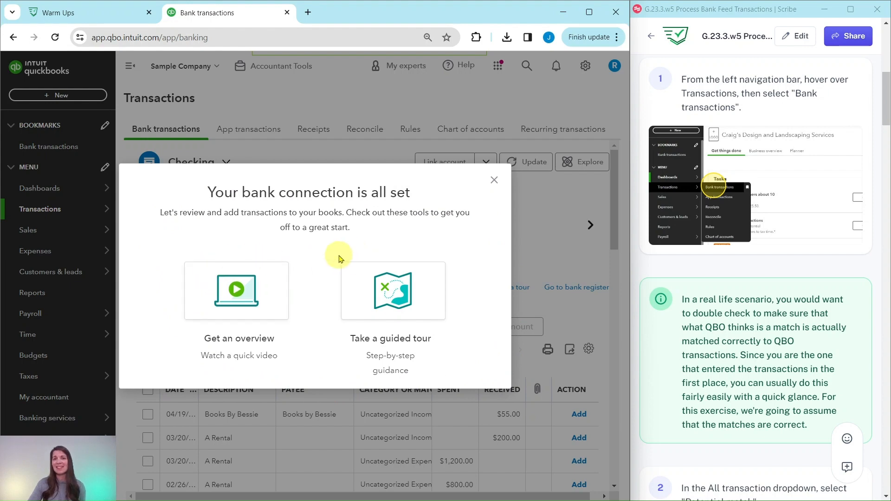
{"action": "left_click", "coordinate": [495, 182]}
Step: Filter the Checking account's for-review transactions to show only suggested matches
{"action": "scroll", "coordinate": [670, 209], "scroll_direction": "down", "scroll_amount": 2}
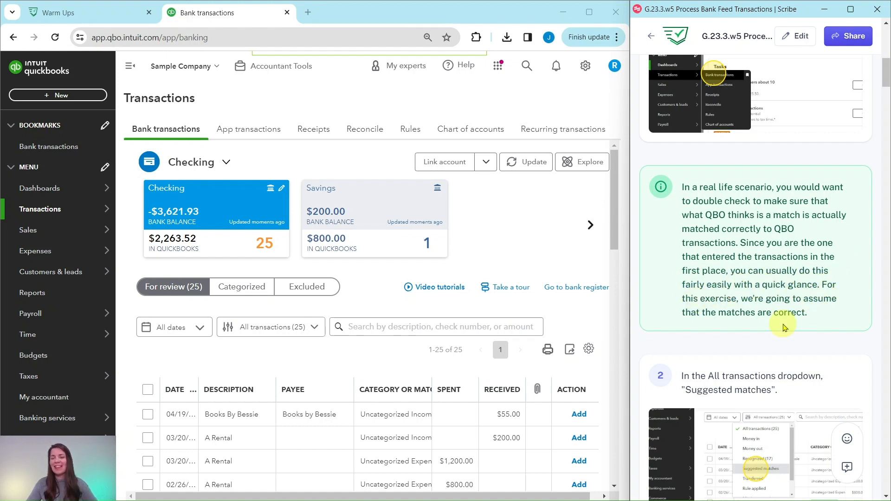
{"action": "scroll", "coordinate": [723, 261], "scroll_direction": "down", "scroll_amount": 1}
{"action": "scroll", "coordinate": [724, 261], "scroll_direction": "down", "scroll_amount": 5}
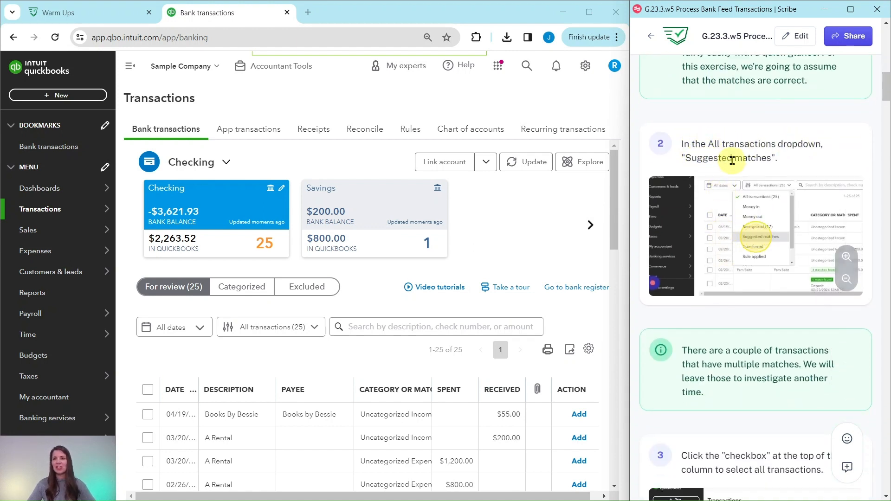
{"action": "left_click", "coordinate": [282, 337]}
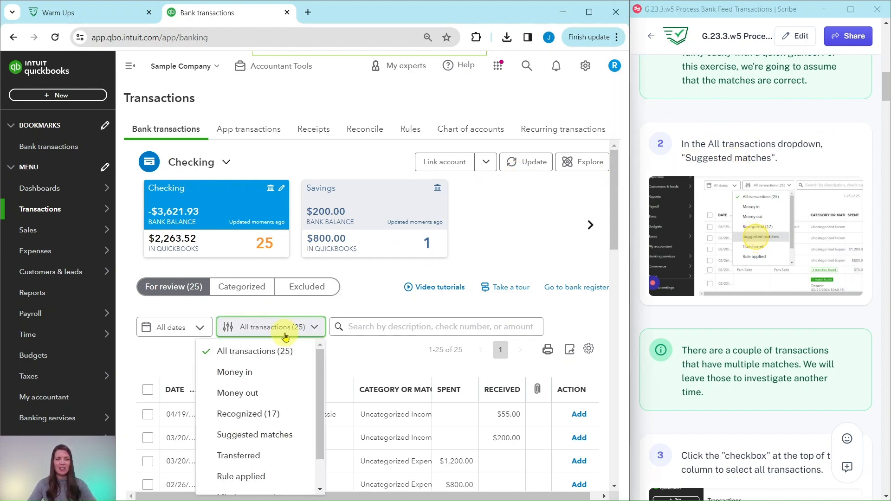
{"action": "scroll", "coordinate": [363, 342], "scroll_direction": "down", "scroll_amount": 3}
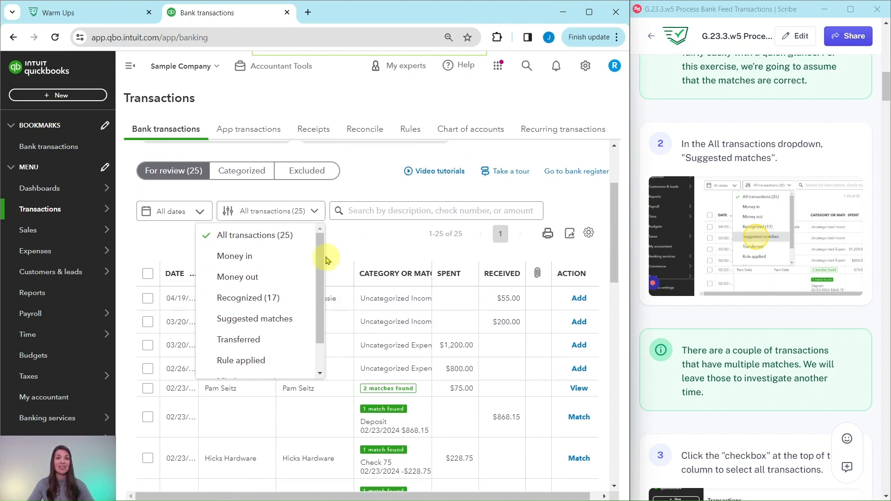
{"action": "left_click", "coordinate": [243, 323]}
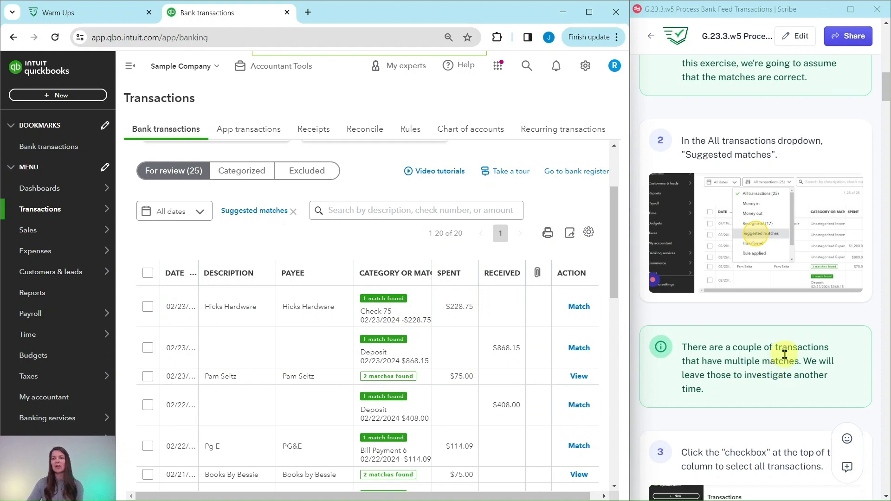
Step: Select all of the suggested-match transactions in the list at once
{"action": "scroll", "coordinate": [784, 353], "scroll_direction": "down", "scroll_amount": 3}
{"action": "scroll", "coordinate": [783, 351], "scroll_direction": "down", "scroll_amount": 1}
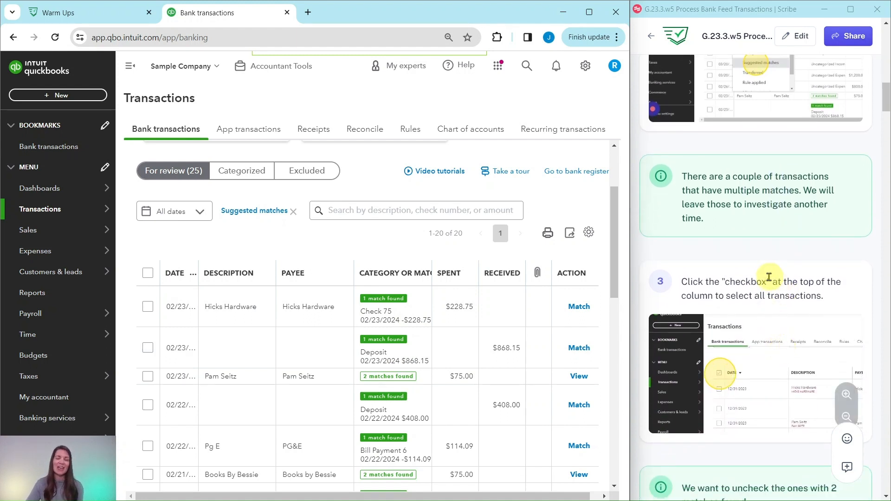
{"action": "scroll", "coordinate": [768, 277], "scroll_direction": "down", "scroll_amount": 3}
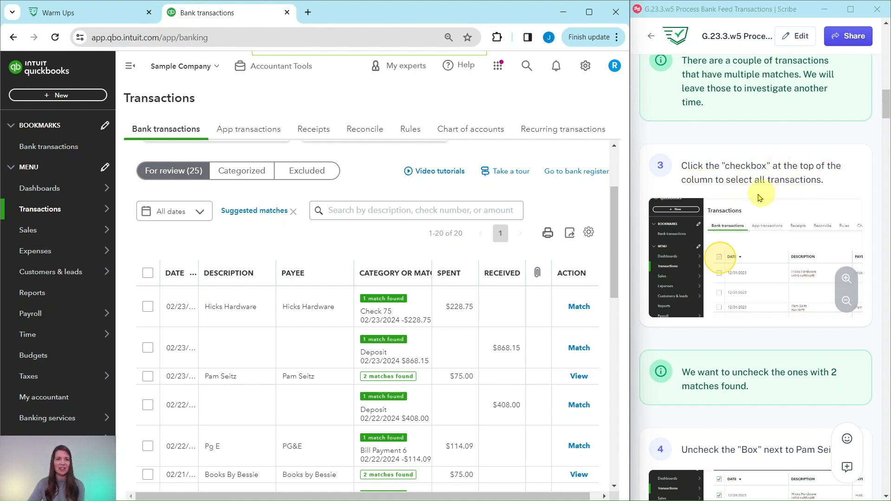
{"action": "left_click", "coordinate": [148, 273]}
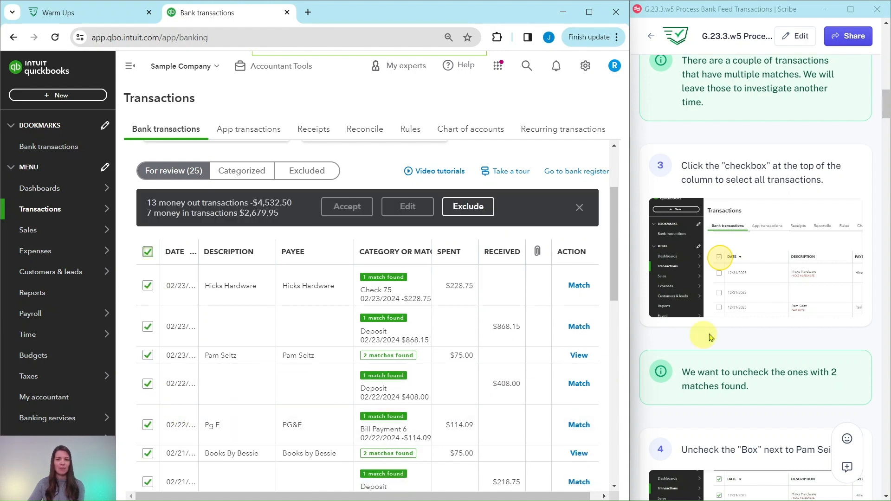
Step: Deselect the three transactions that have two matches found, including Books By Bessie and Squeaky Kleen Car, and accept the remaining selected matches
{"action": "scroll", "coordinate": [747, 283], "scroll_direction": "down", "scroll_amount": 5}
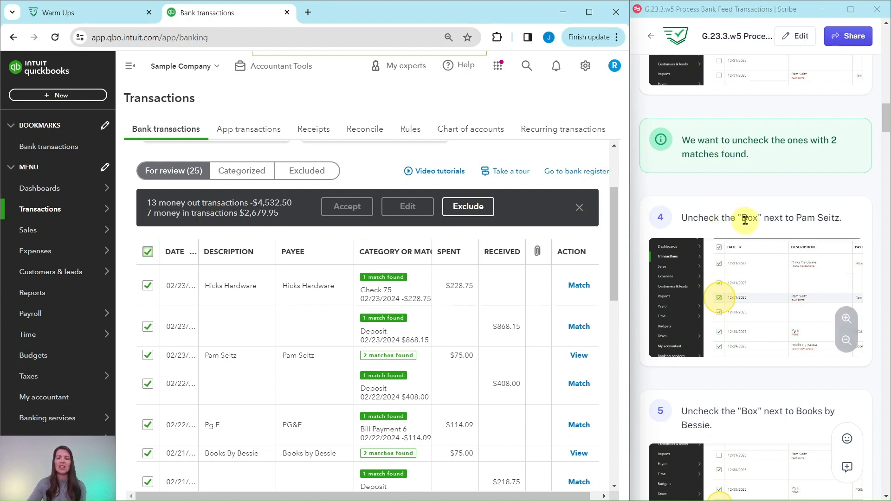
{"action": "scroll", "coordinate": [747, 206], "scroll_direction": "down", "scroll_amount": 3}
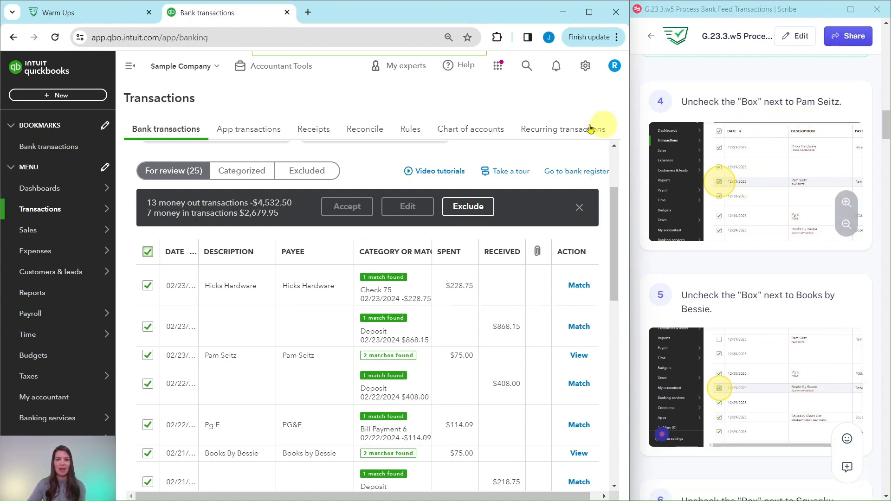
{"action": "left_click", "coordinate": [147, 356]}
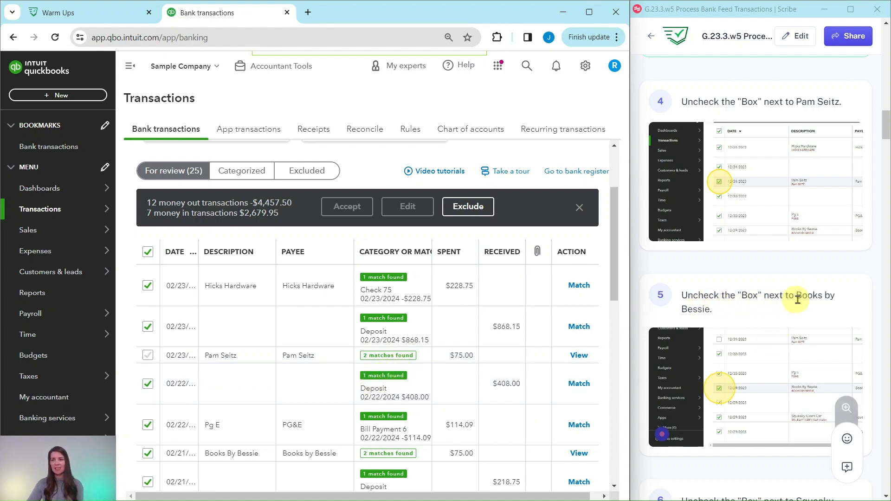
{"action": "scroll", "coordinate": [234, 352], "scroll_direction": "down", "scroll_amount": 4}
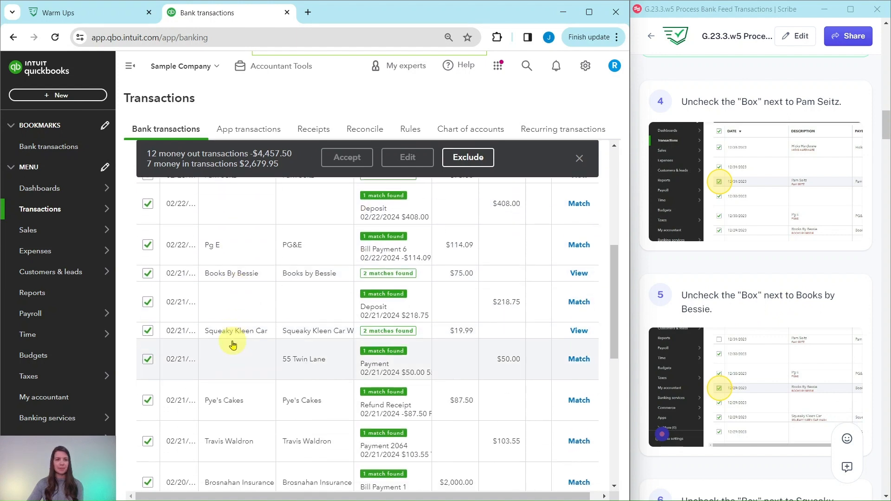
{"action": "scroll", "coordinate": [233, 344], "scroll_direction": "down", "scroll_amount": 1}
{"action": "left_click", "coordinate": [148, 221]}
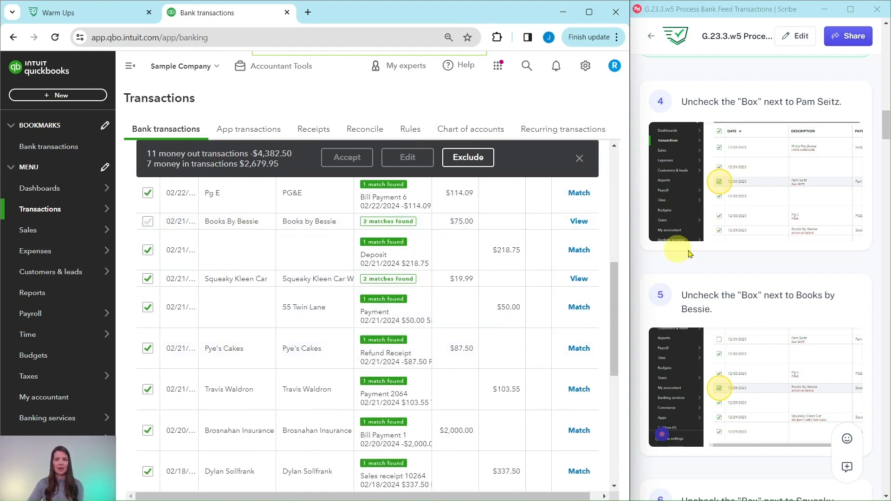
{"action": "scroll", "coordinate": [805, 277], "scroll_direction": "down", "scroll_amount": 8}
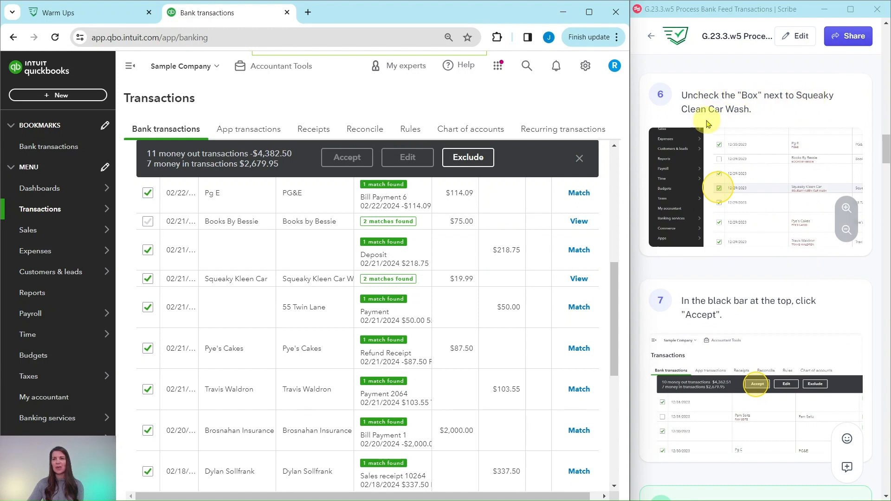
{"action": "left_click", "coordinate": [147, 279]}
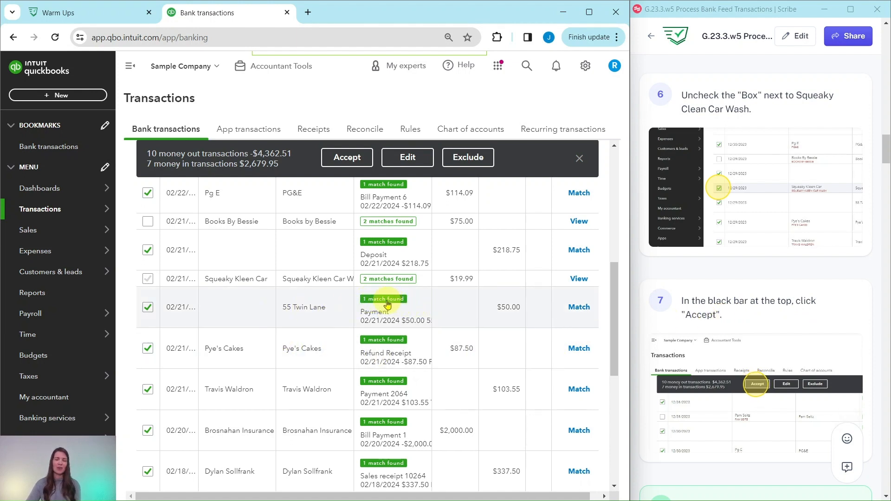
{"action": "left_click", "coordinate": [346, 160]}
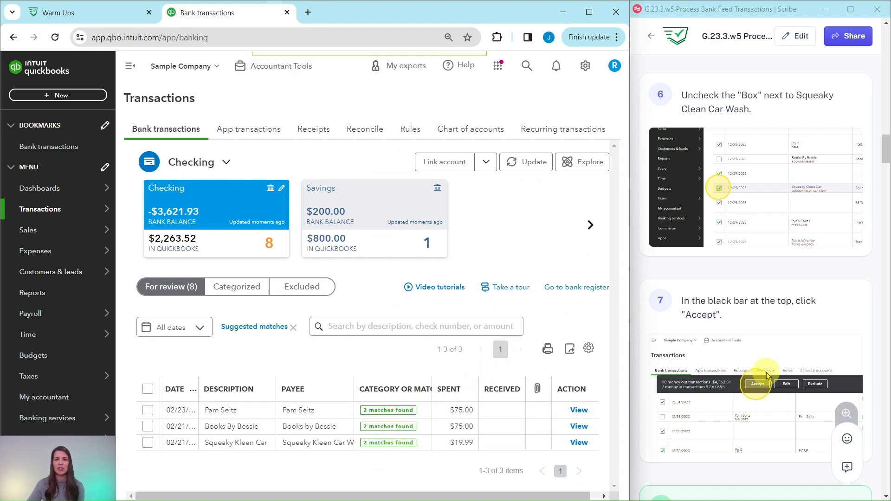
Step: Remove the Suggested matches filter so that all for-review transactions are listed
{"action": "scroll", "coordinate": [744, 360], "scroll_direction": "down", "scroll_amount": 6}
{"action": "scroll", "coordinate": [745, 360], "scroll_direction": "down", "scroll_amount": 2}
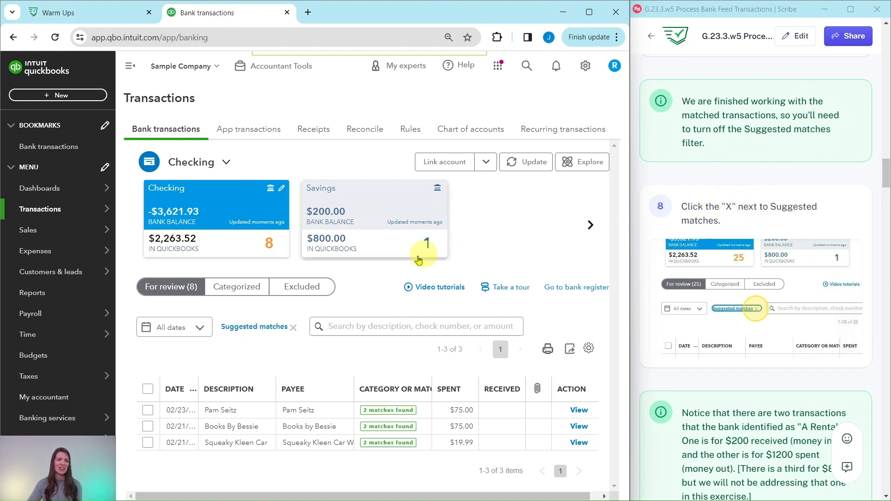
{"action": "left_click", "coordinate": [294, 329]}
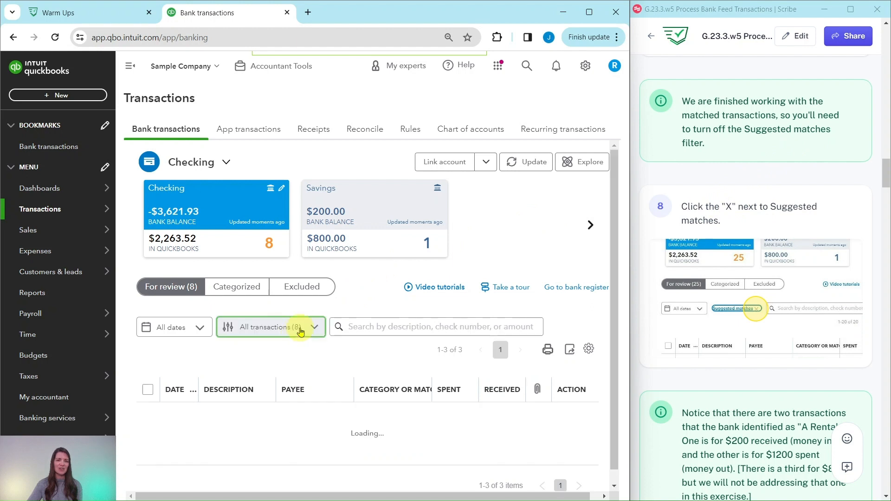
{"action": "scroll", "coordinate": [521, 271], "scroll_direction": "down", "scroll_amount": 3}
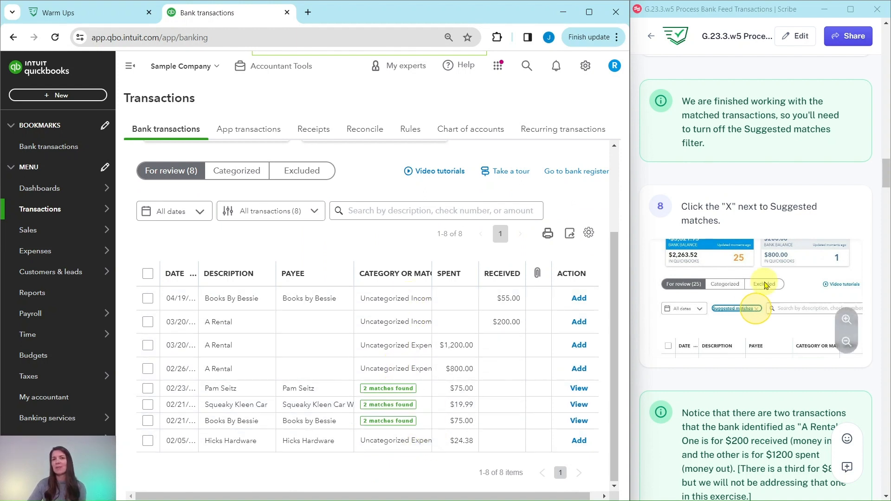
Step: Expand the $200.00 received A Rental transaction and check its categorization fields and bank detail
{"action": "scroll", "coordinate": [758, 229], "scroll_direction": "down", "scroll_amount": 5}
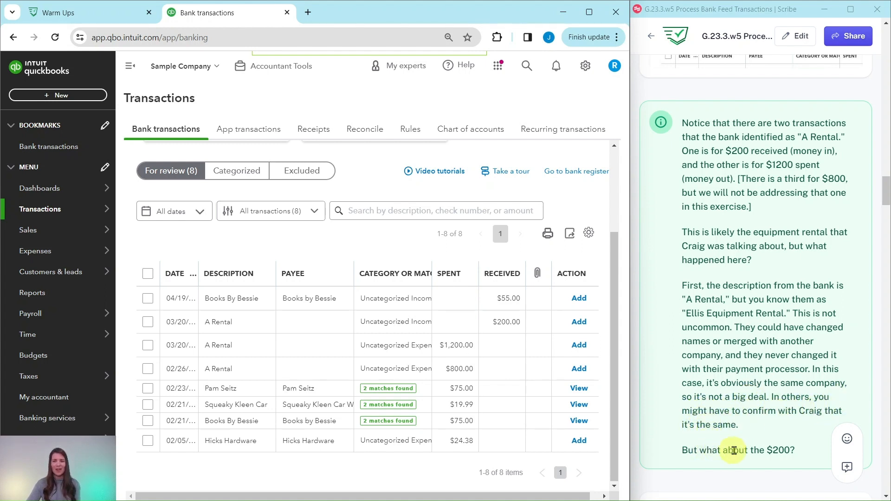
{"action": "scroll", "coordinate": [783, 448], "scroll_direction": "down", "scroll_amount": 9}
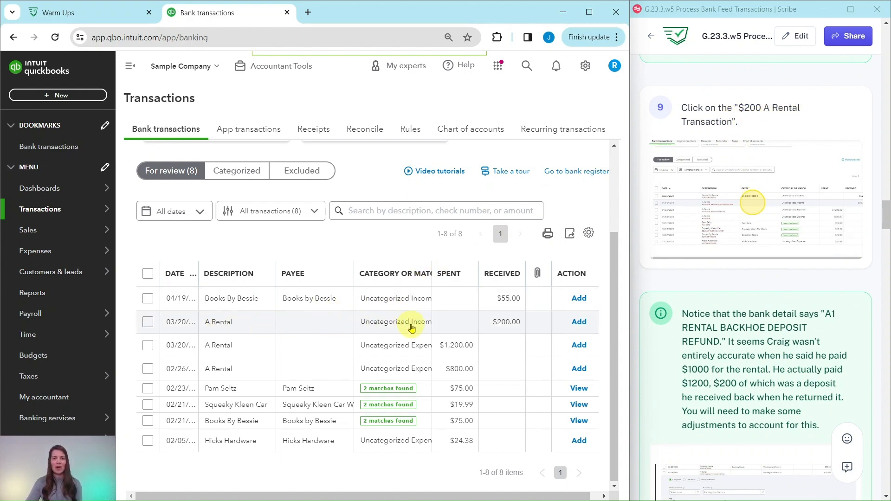
{"action": "left_click", "coordinate": [316, 325]}
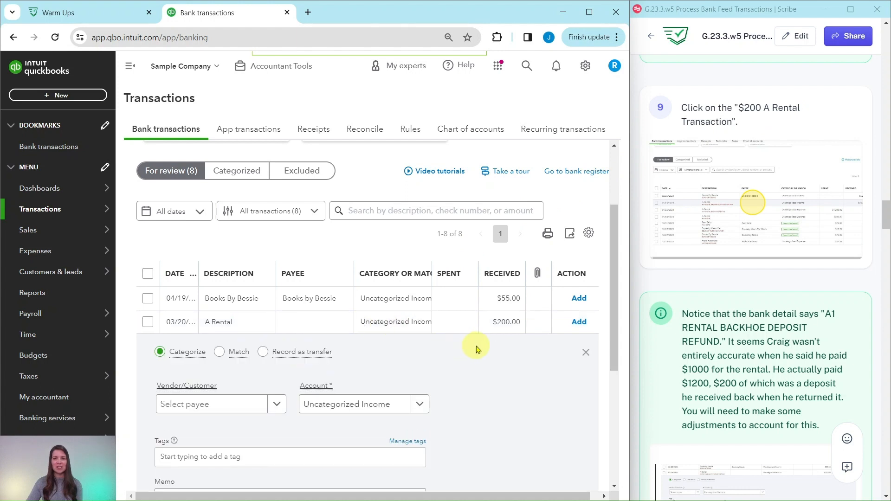
{"action": "scroll", "coordinate": [480, 349], "scroll_direction": "down", "scroll_amount": 2}
{"action": "scroll", "coordinate": [479, 349], "scroll_direction": "down", "scroll_amount": 1}
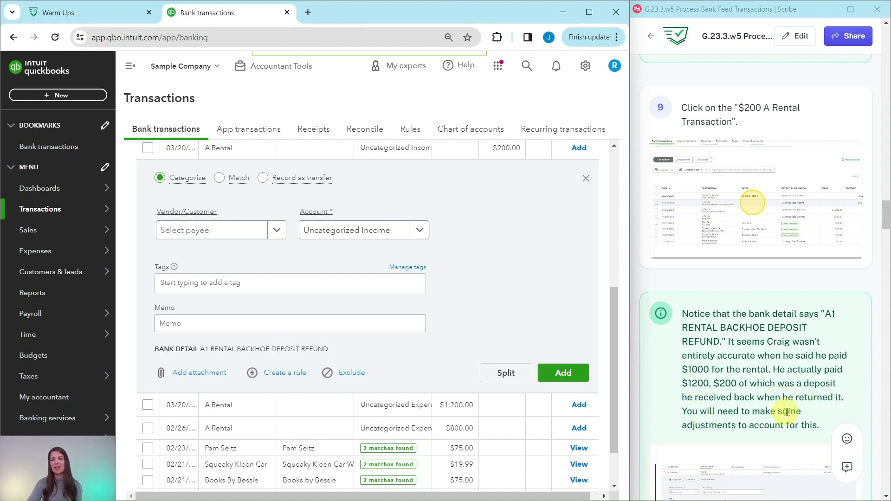
Step: Start adding a new account from the Account field of the $200.00 A Rental transaction
{"action": "scroll", "coordinate": [723, 336], "scroll_direction": "down", "scroll_amount": 10}
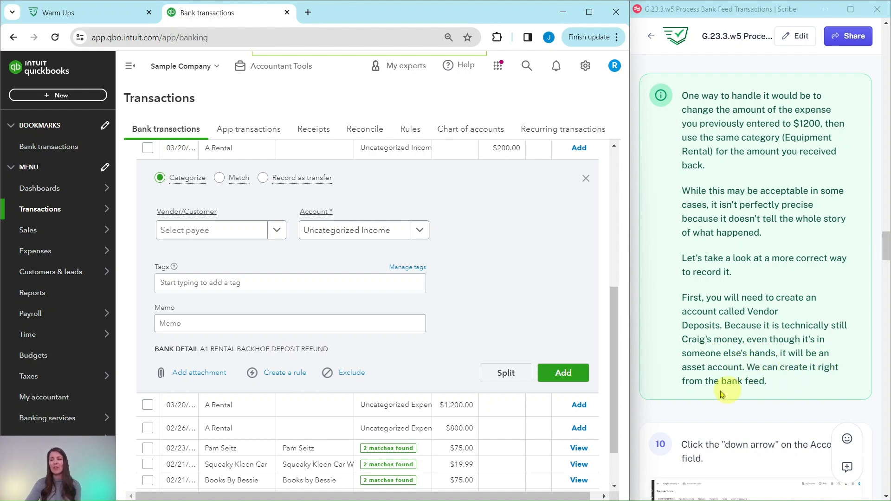
{"action": "scroll", "coordinate": [742, 390], "scroll_direction": "down", "scroll_amount": 8}
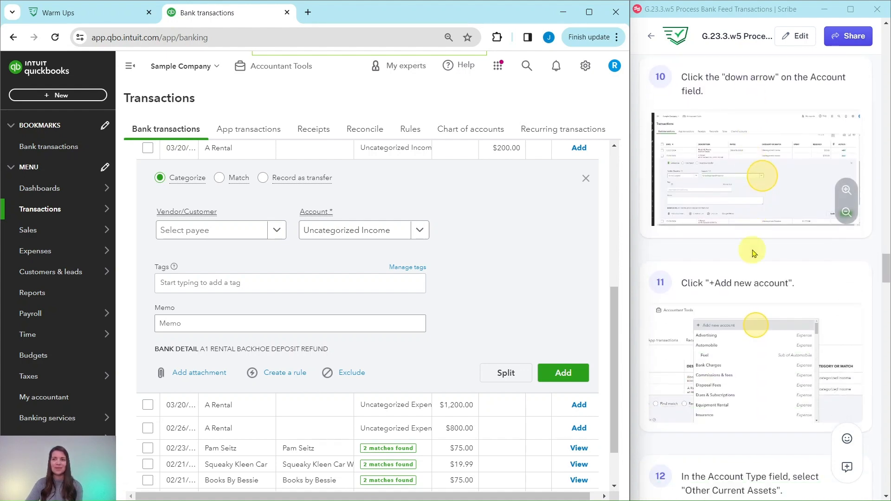
{"action": "scroll", "coordinate": [753, 253], "scroll_direction": "up", "scroll_amount": 1}
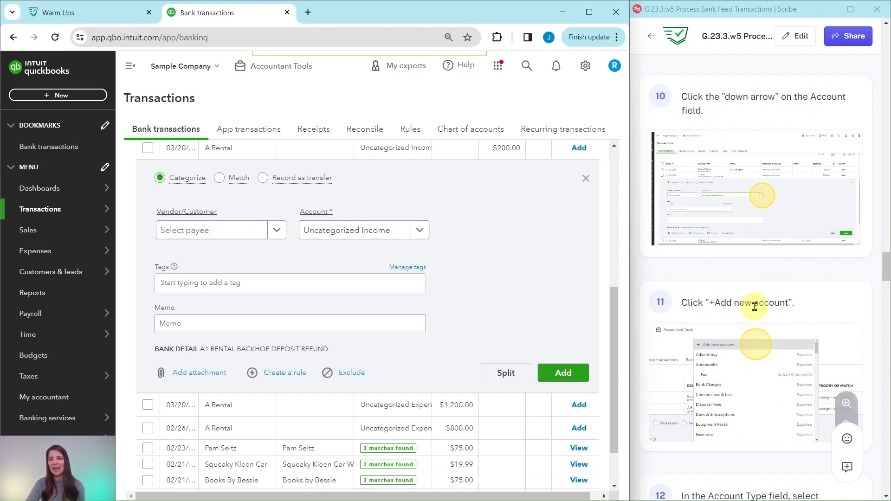
{"action": "left_click", "coordinate": [418, 230]}
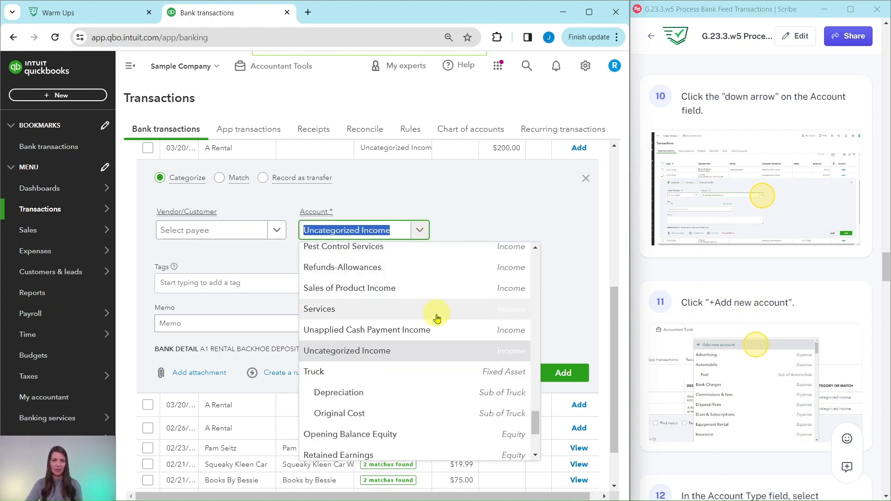
{"action": "scroll", "coordinate": [434, 312], "scroll_direction": "up", "scroll_amount": 10}
{"action": "scroll", "coordinate": [435, 312], "scroll_direction": "up", "scroll_amount": 10}
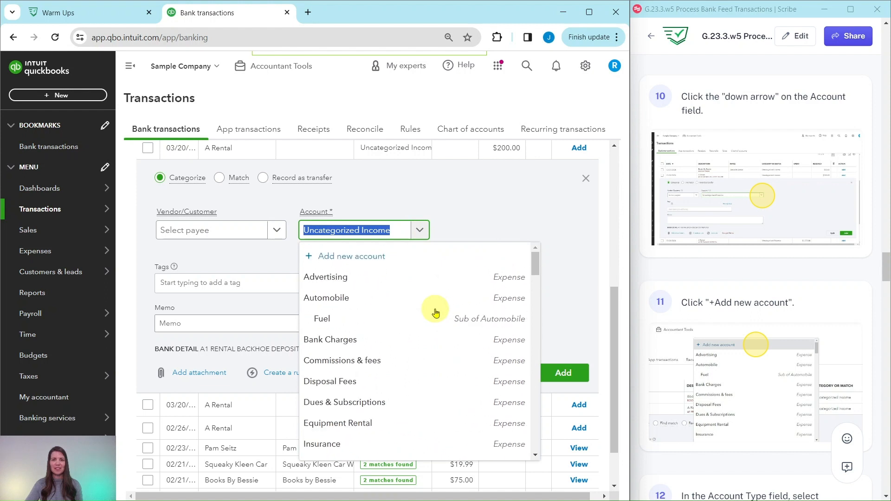
{"action": "left_click", "coordinate": [330, 259]}
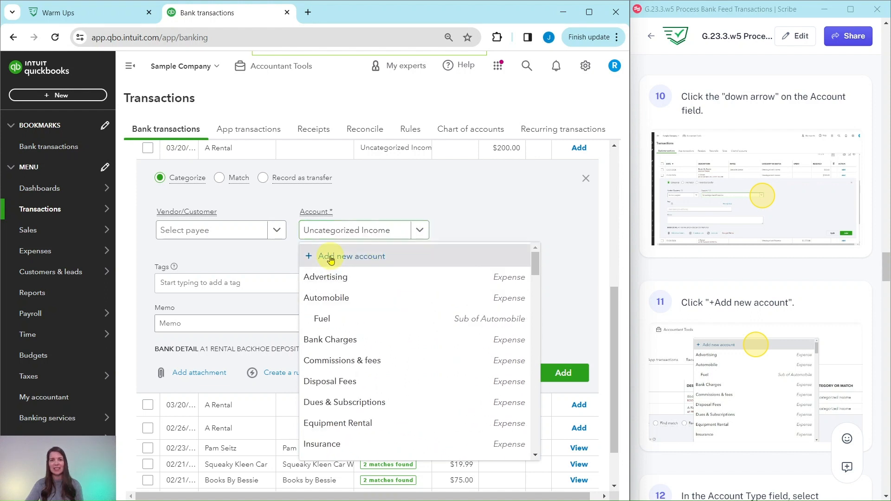
Step: Set both the account type and the detail type of the new account to Other Current Assets
{"action": "scroll", "coordinate": [755, 225], "scroll_direction": "down", "scroll_amount": 8}
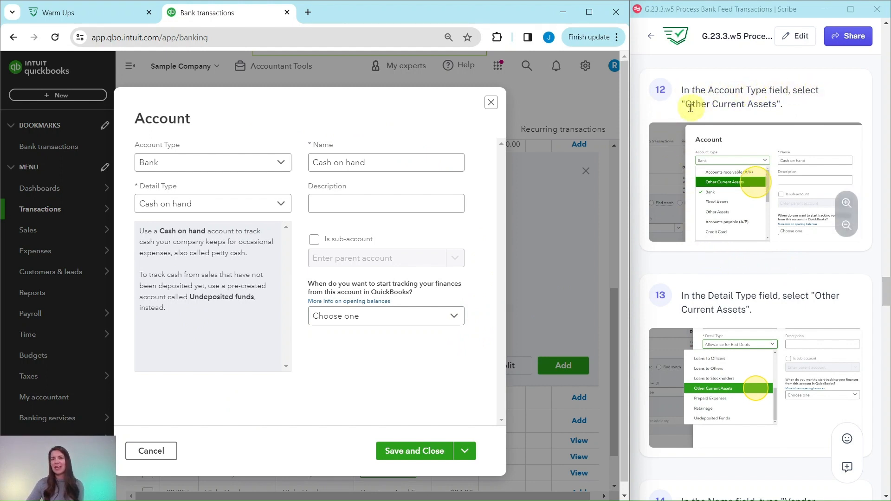
{"action": "left_click", "coordinate": [281, 164]}
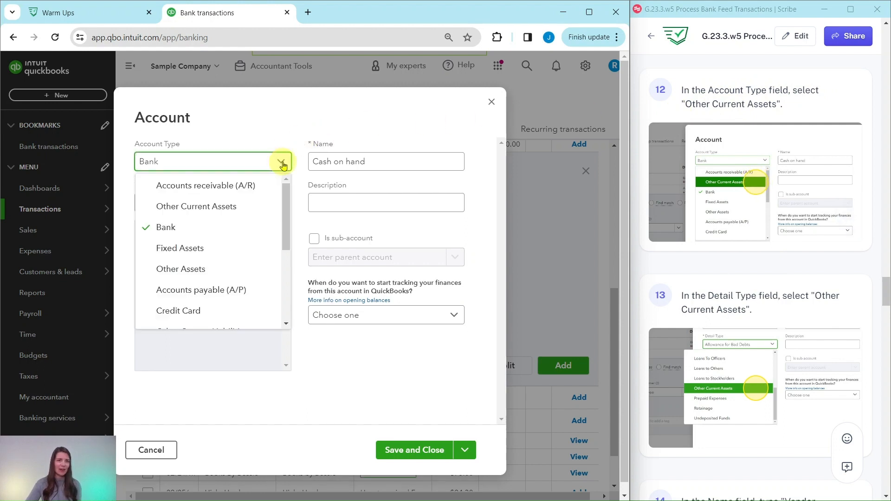
{"action": "left_click", "coordinate": [193, 213]}
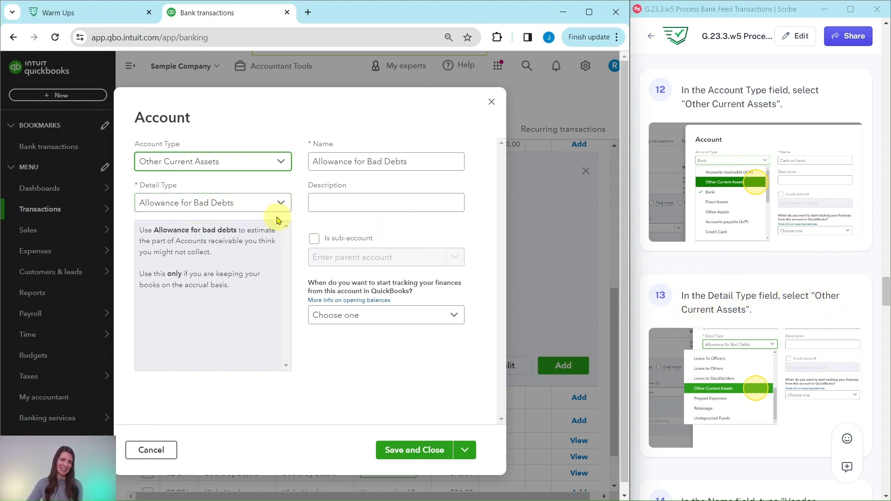
{"action": "left_click", "coordinate": [282, 204]}
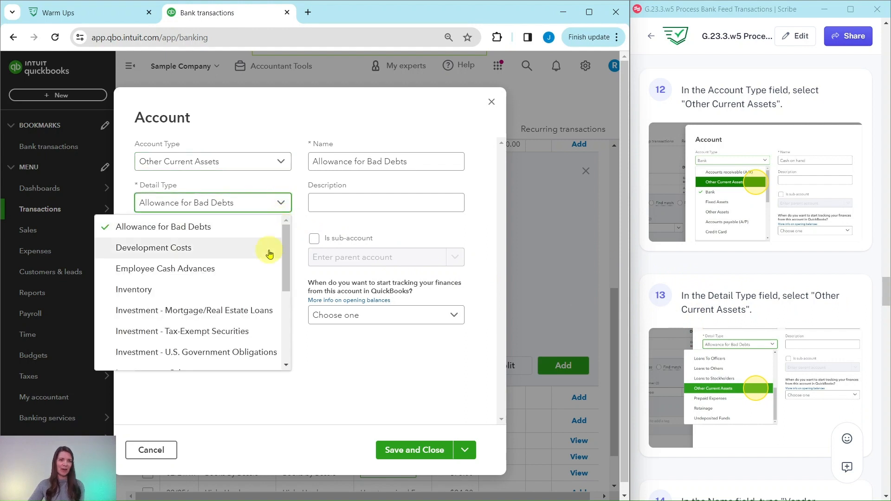
{"action": "scroll", "coordinate": [265, 246], "scroll_direction": "down", "scroll_amount": 3}
{"action": "scroll", "coordinate": [267, 248], "scroll_direction": "down", "scroll_amount": 2}
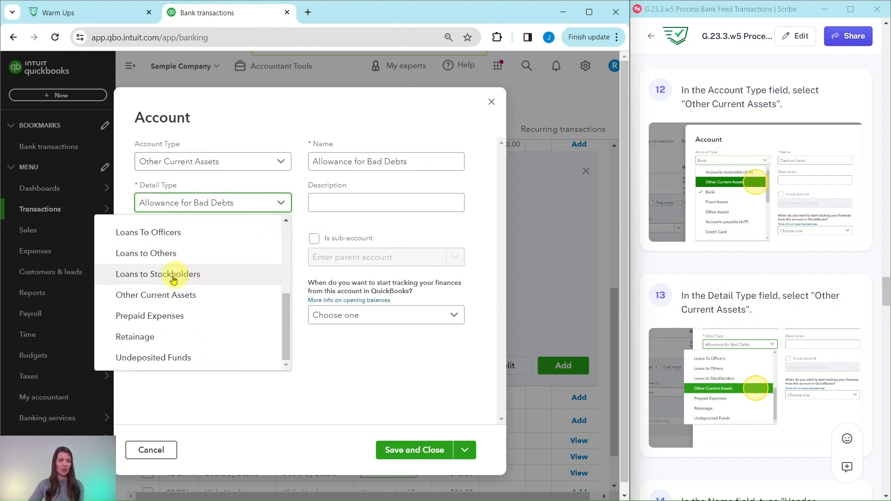
{"action": "left_click", "coordinate": [152, 299]}
Step: Name the new account Vendor Deposits, then save it and return to the bank transaction
{"action": "scroll", "coordinate": [724, 297], "scroll_direction": "down", "scroll_amount": 5}
{"action": "scroll", "coordinate": [762, 290], "scroll_direction": "down", "scroll_amount": 3}
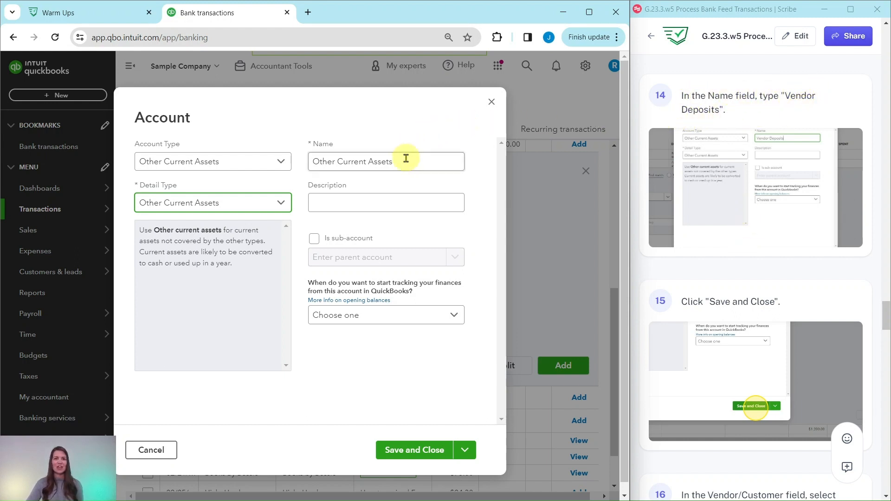
{"action": "left_click_drag", "start_coordinate": [405, 161], "coordinate": [300, 162]}
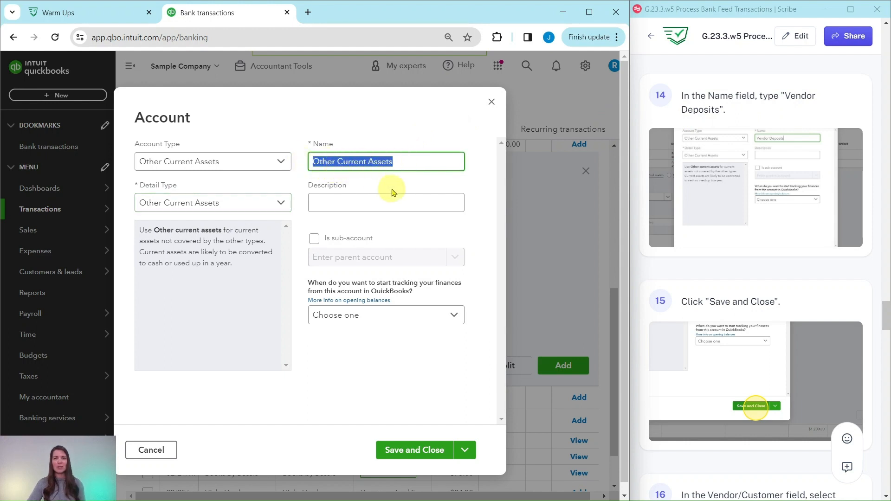
{"action": "key", "text": "BackSpace"}
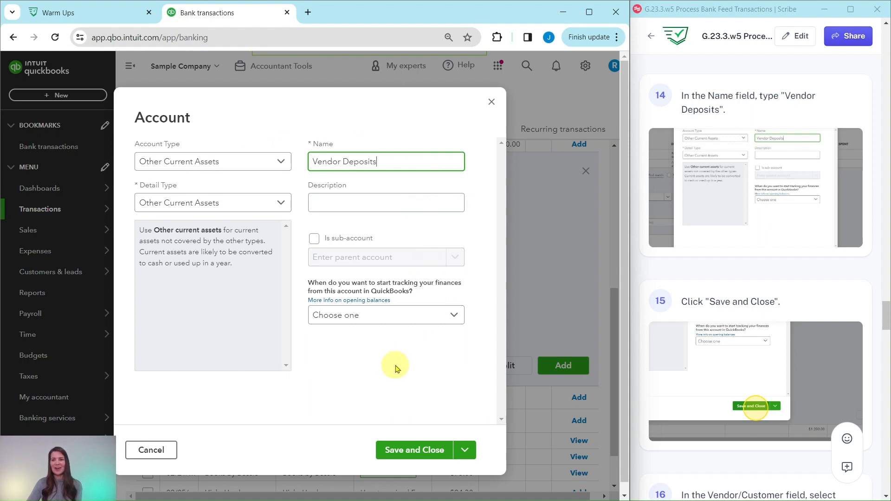
{"action": "left_click", "coordinate": [400, 452]}
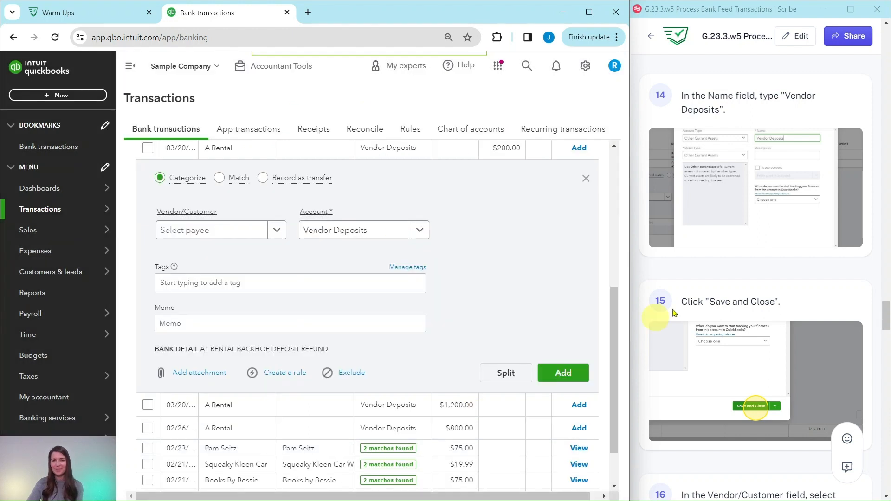
Step: Assign the vendor Ellis Equipment Rental to the $200.00 A Rental transaction
{"action": "scroll", "coordinate": [745, 253], "scroll_direction": "down", "scroll_amount": 7}
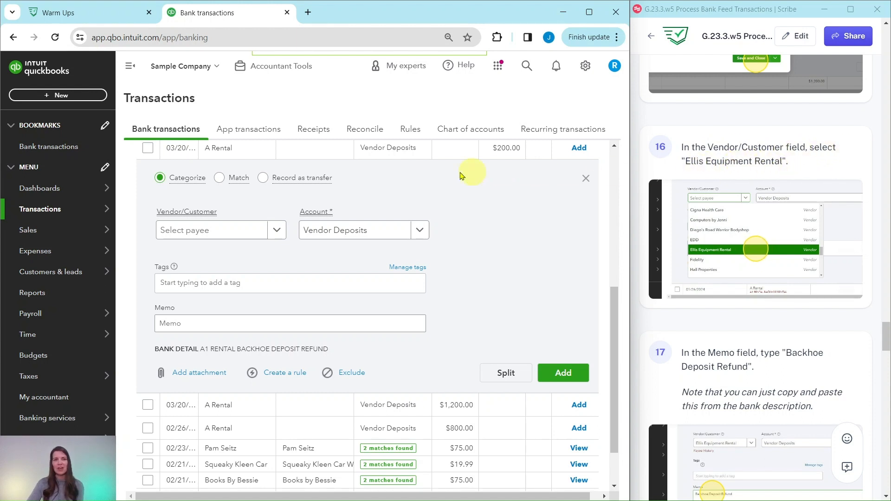
{"action": "left_click", "coordinate": [277, 231]}
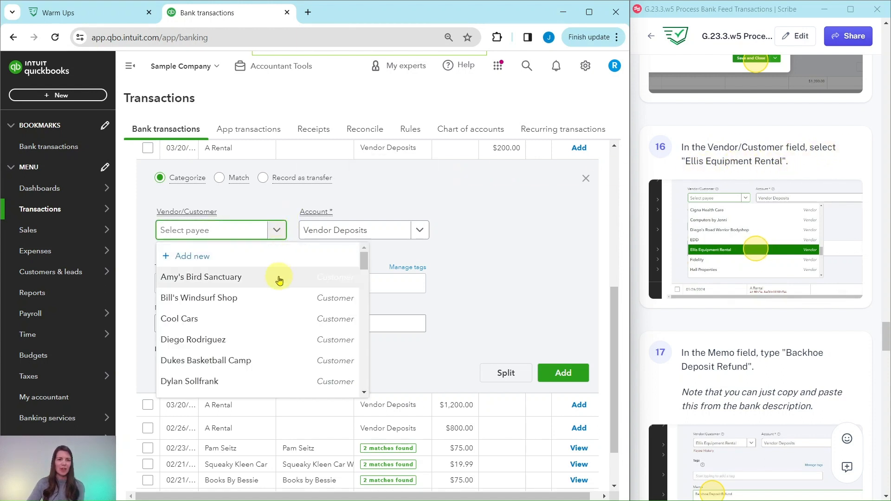
{"action": "scroll", "coordinate": [278, 276], "scroll_direction": "down", "scroll_amount": 5}
{"action": "scroll", "coordinate": [279, 279], "scroll_direction": "up", "scroll_amount": 1}
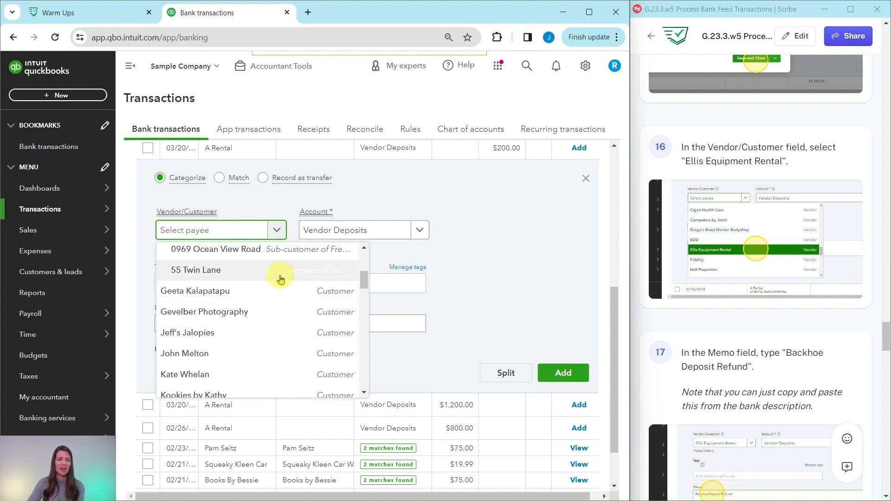
{"action": "scroll", "coordinate": [278, 278], "scroll_direction": "down", "scroll_amount": 8}
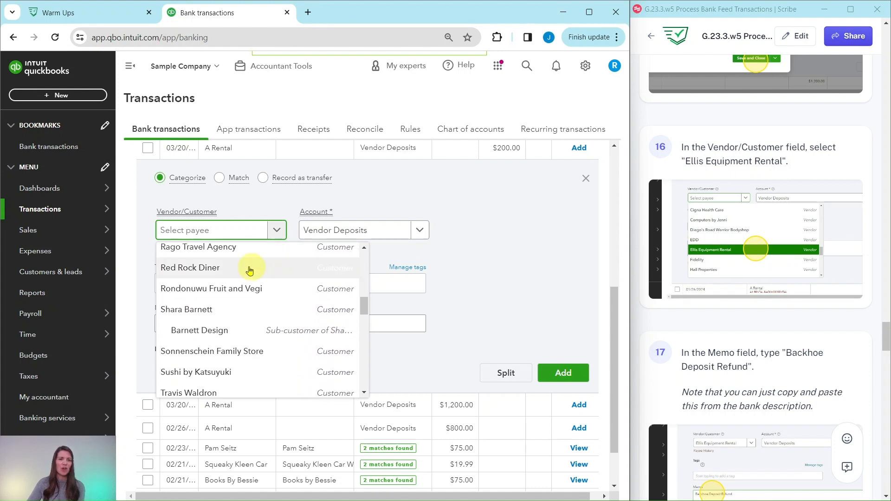
{"action": "scroll", "coordinate": [337, 267], "scroll_direction": "down", "scroll_amount": 8}
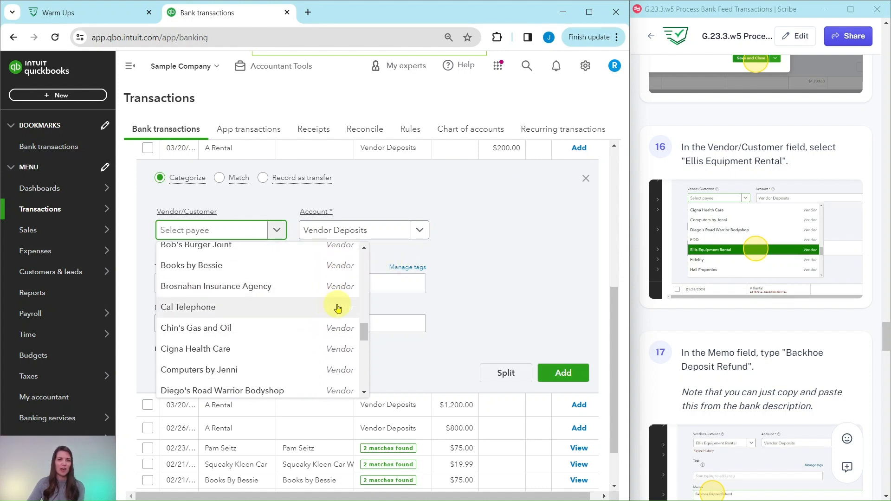
{"action": "scroll", "coordinate": [340, 357], "scroll_direction": "down", "scroll_amount": 3}
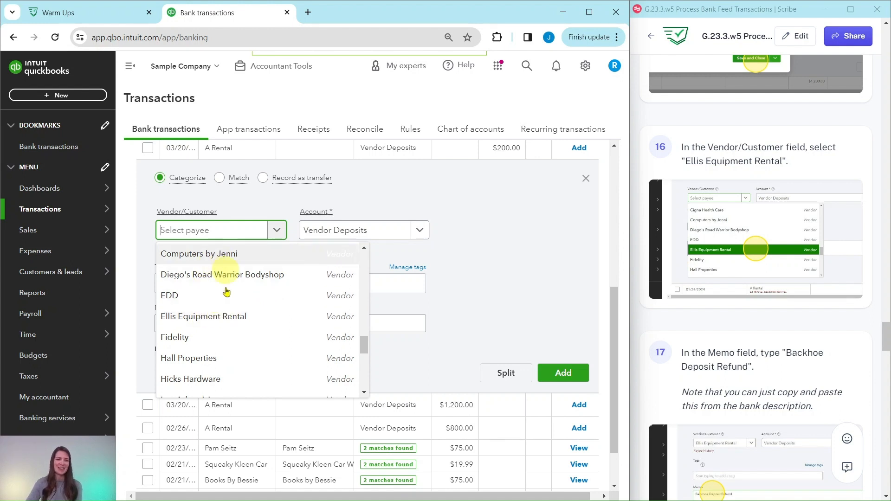
{"action": "left_click", "coordinate": [208, 319]}
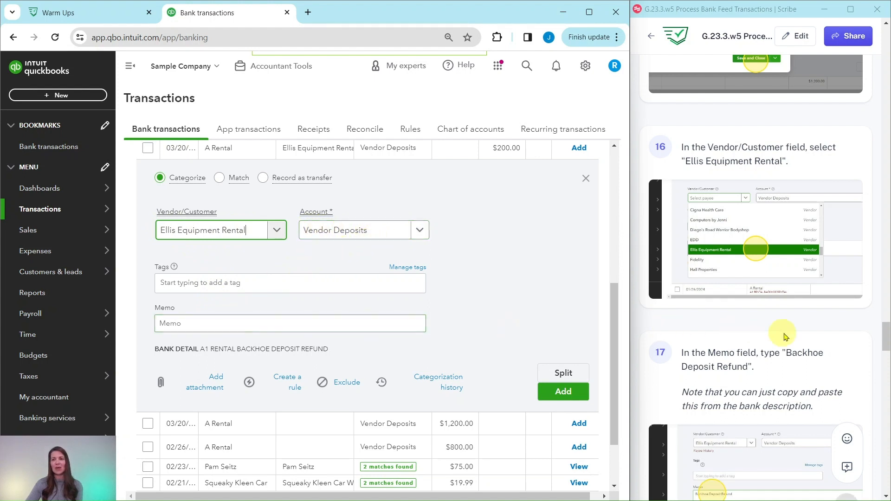
Step: Enter the memo "Backhoe Deposit Refund" for the $200.00 A Rental transaction and add it to the books
{"action": "scroll", "coordinate": [785, 338], "scroll_direction": "down", "scroll_amount": 5}
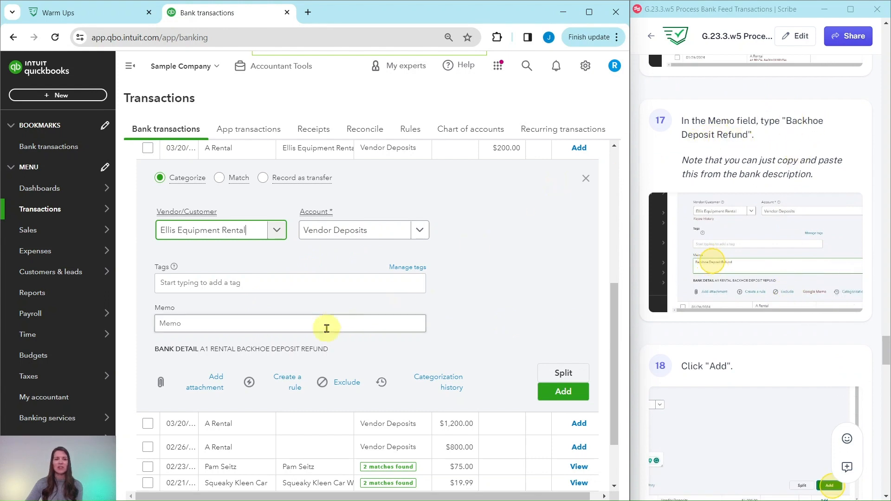
{"action": "left_click", "coordinate": [195, 324]}
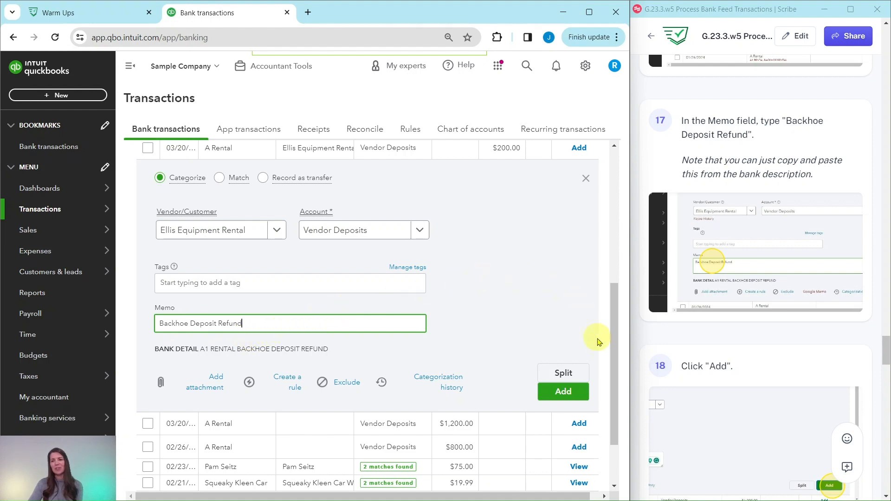
{"action": "left_click", "coordinate": [564, 392]}
Step: Open the company's list of expense transactions
{"action": "scroll", "coordinate": [690, 322], "scroll_direction": "down", "scroll_amount": 3}
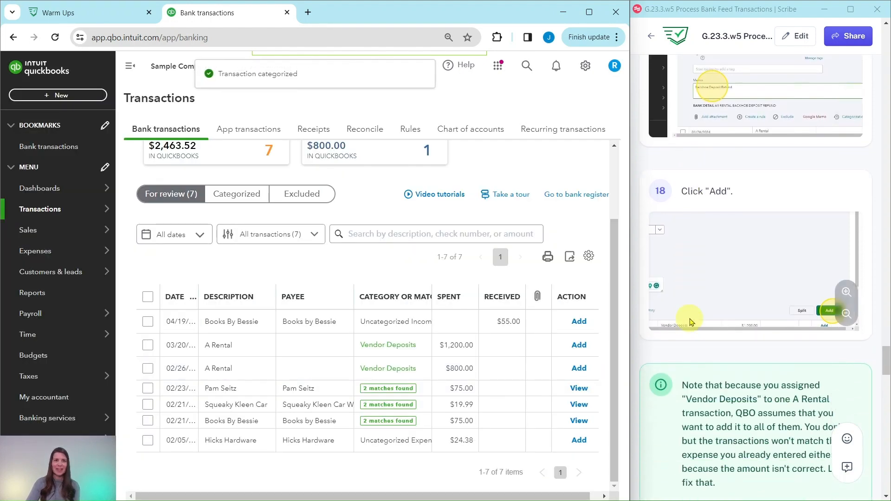
{"action": "scroll", "coordinate": [690, 321], "scroll_direction": "down", "scroll_amount": 6}
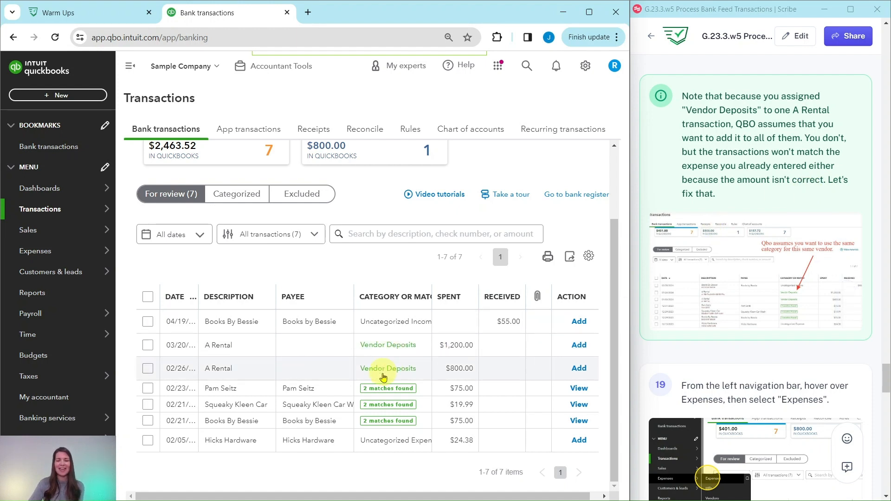
{"action": "scroll", "coordinate": [672, 279], "scroll_direction": "down", "scroll_amount": 5}
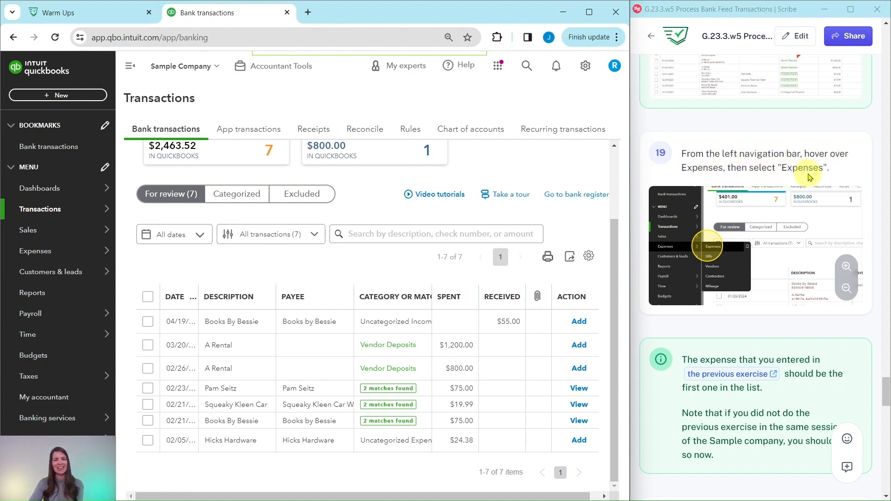
{"action": "mouse_move", "coordinate": [44, 254]}
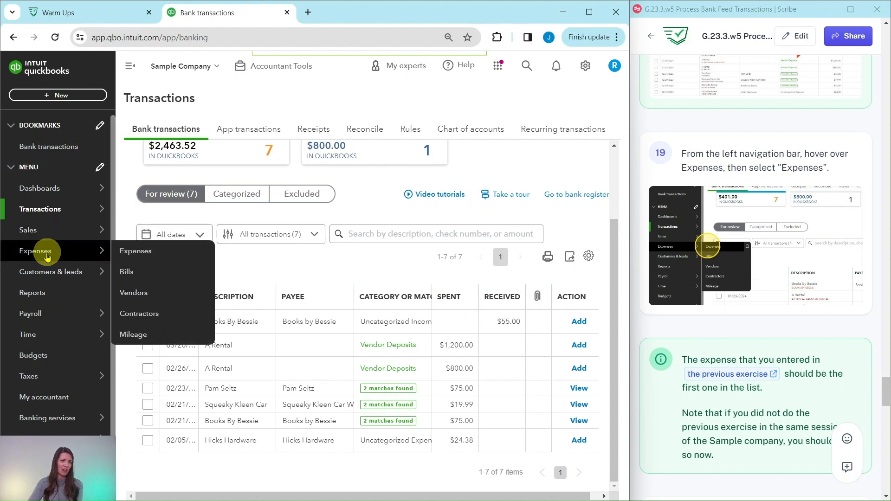
{"action": "left_click", "coordinate": [142, 254]}
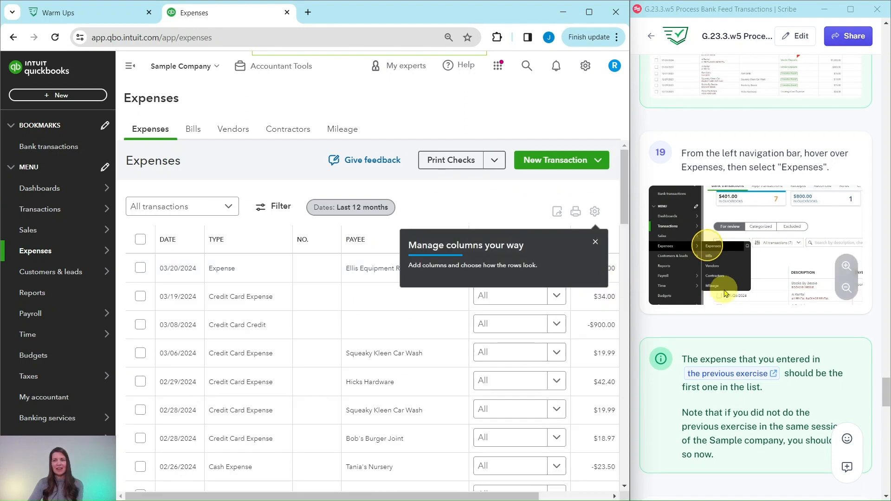
Step: Dismiss the column management tip and open the 03/20/2024 Ellis Equipment Rental expense for editing
{"action": "scroll", "coordinate": [727, 294], "scroll_direction": "down", "scroll_amount": 5}
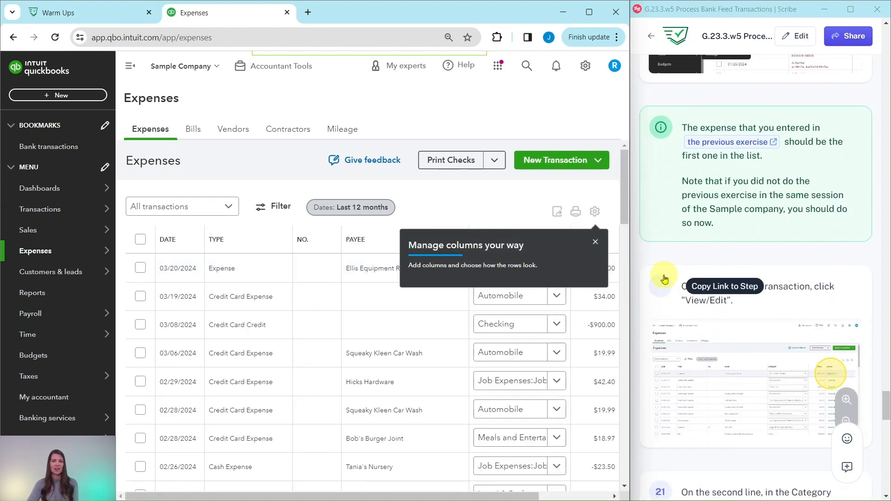
{"action": "left_click", "coordinate": [594, 242]}
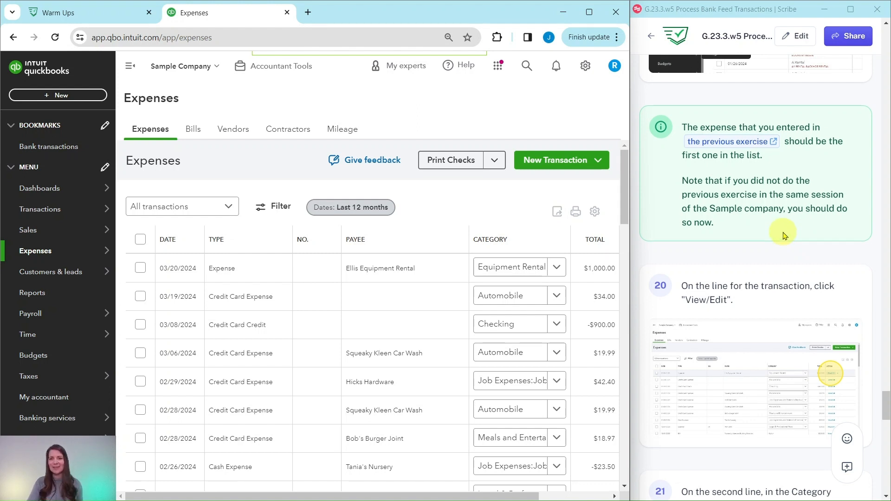
{"action": "scroll", "coordinate": [782, 233], "scroll_direction": "down", "scroll_amount": 4}
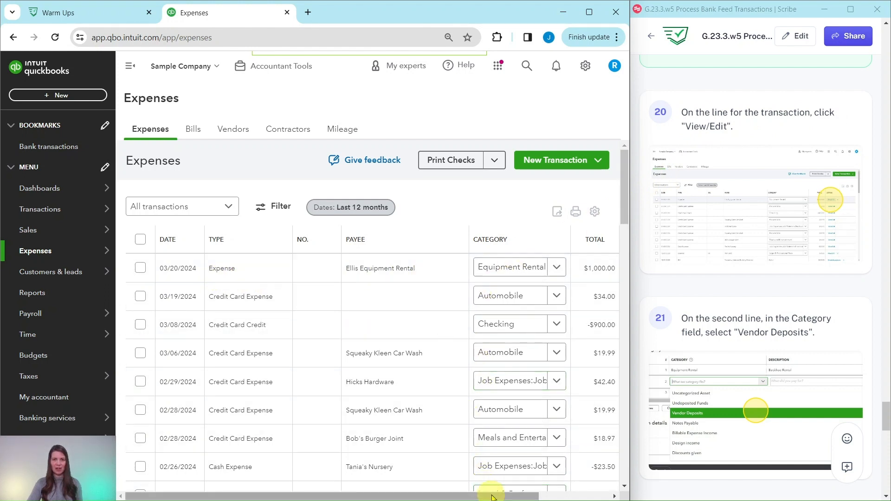
{"action": "left_click_drag", "start_coordinate": [483, 496], "coordinate": [589, 494]}
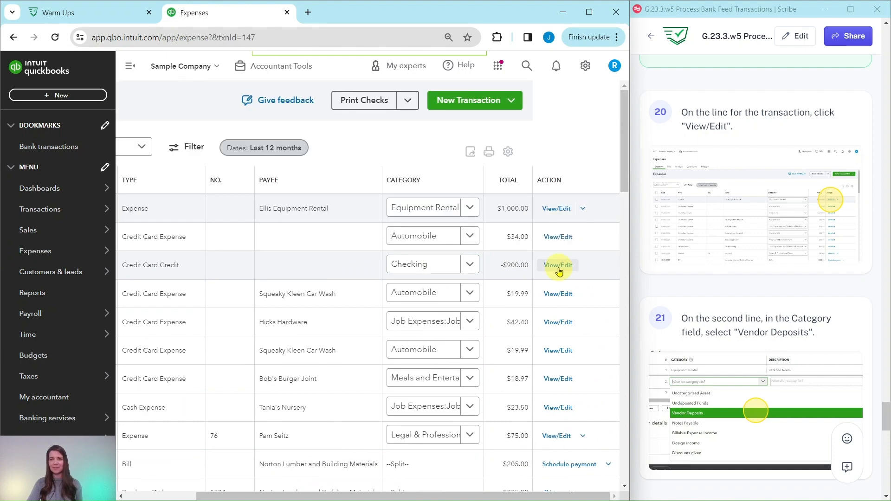
Step: Assign the Vendor Deposits category to the second category line of the Ellis Equipment Rental expense
{"action": "scroll", "coordinate": [735, 292], "scroll_direction": "down", "scroll_amount": 4}
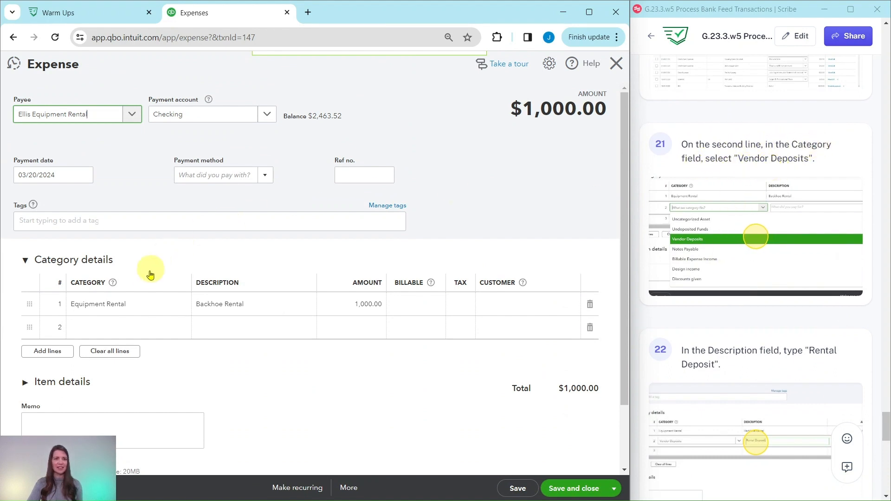
{"action": "left_click", "coordinate": [159, 331]}
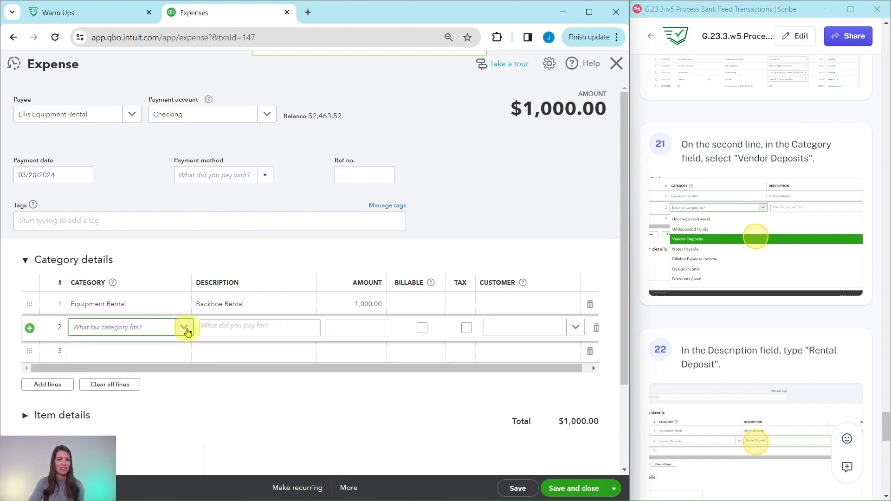
{"action": "left_click", "coordinate": [184, 328]}
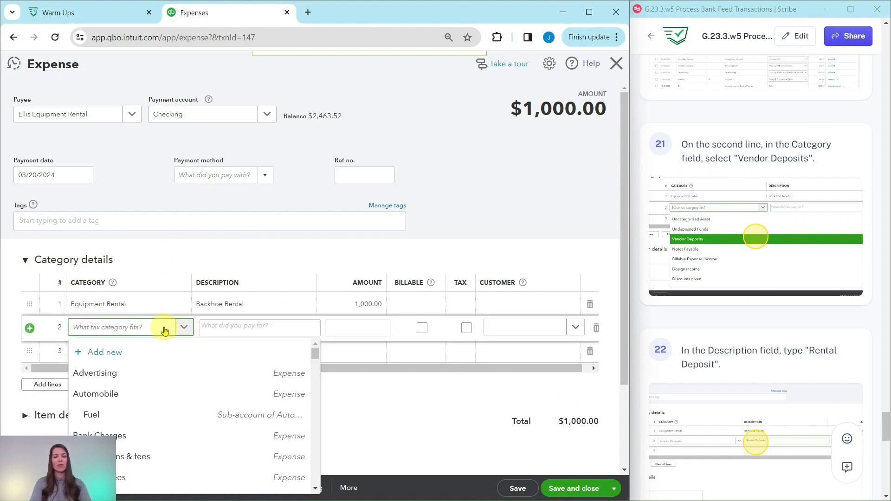
{"action": "type", "text": "vendor"}
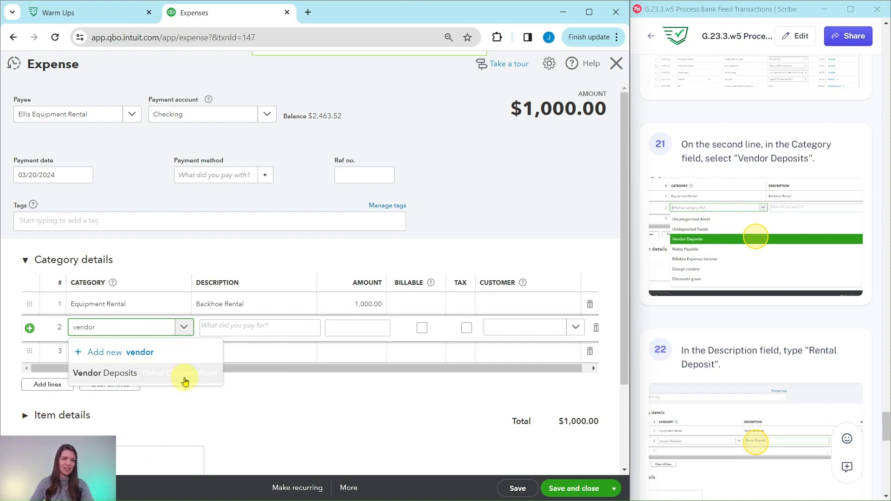
{"action": "scroll", "coordinate": [207, 338], "scroll_direction": "down", "scroll_amount": 2}
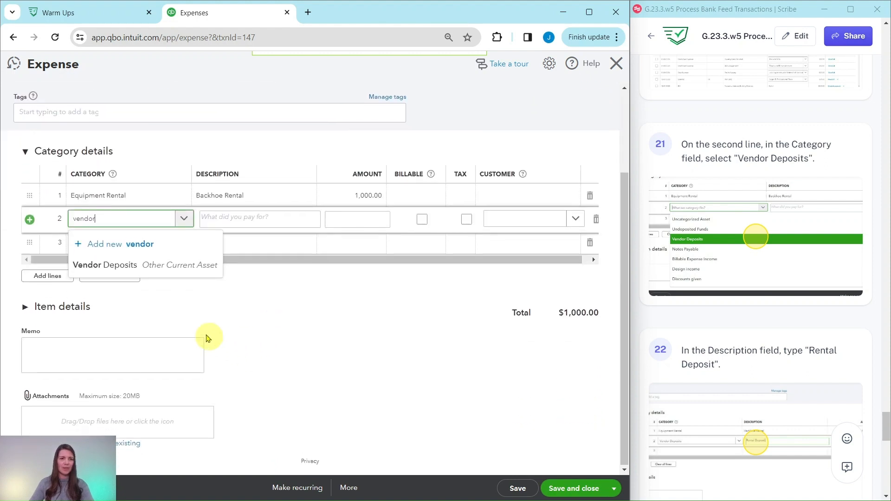
{"action": "left_click", "coordinate": [162, 269]}
Step: Describe the Vendor Deposits line as "Rental Deposit" and set its amount to 200
{"action": "scroll", "coordinate": [726, 279], "scroll_direction": "down", "scroll_amount": 4}
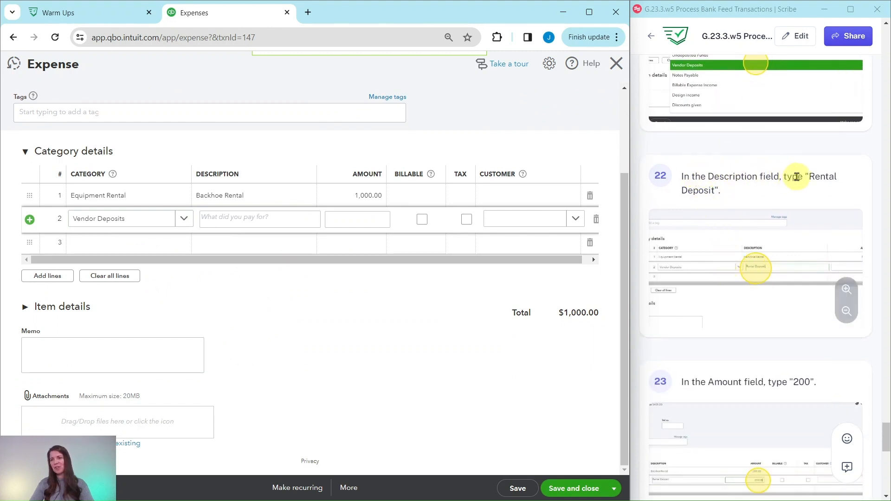
{"action": "left_click", "coordinate": [230, 224]}
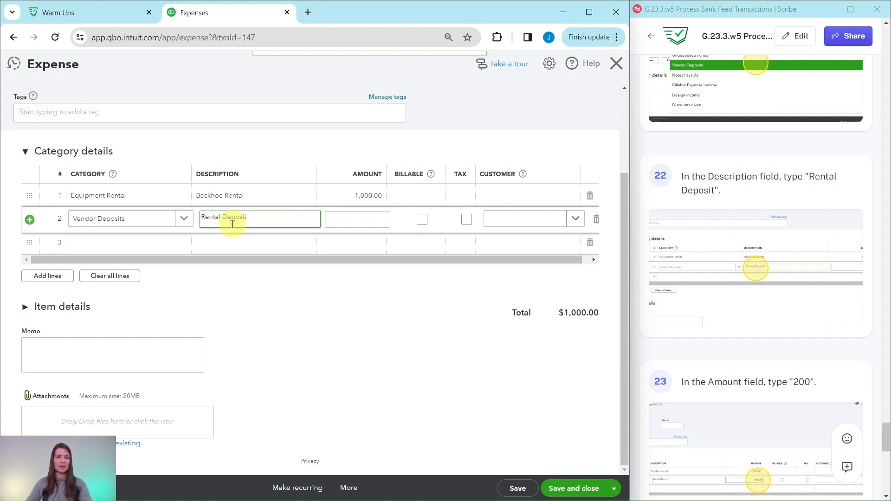
{"action": "scroll", "coordinate": [744, 274], "scroll_direction": "down", "scroll_amount": 5}
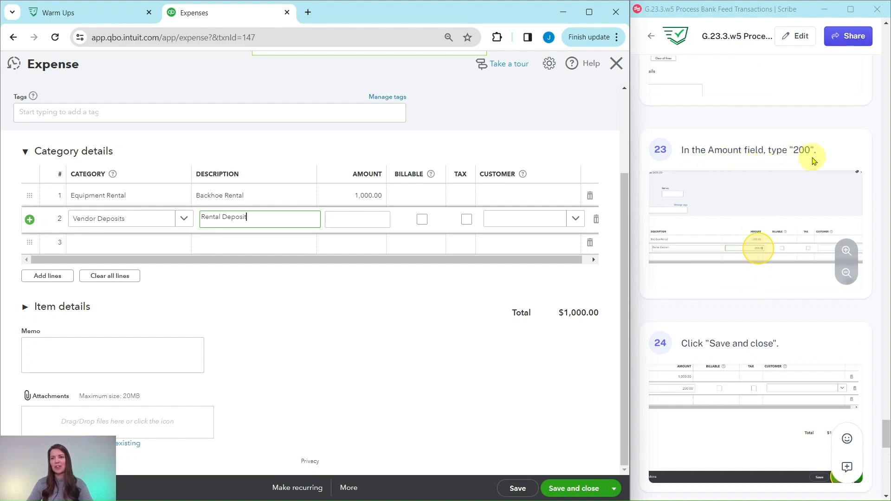
{"action": "left_click", "coordinate": [363, 221]}
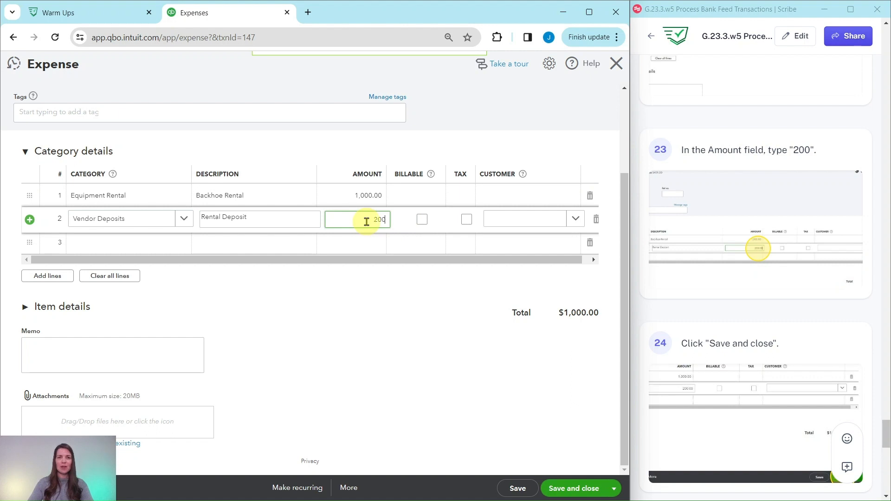
Step: Commit the deposit amount, keep the item details collapsed, and save and close the Ellis Equipment Rental expense
{"action": "scroll", "coordinate": [766, 278], "scroll_direction": "down", "scroll_amount": 1}
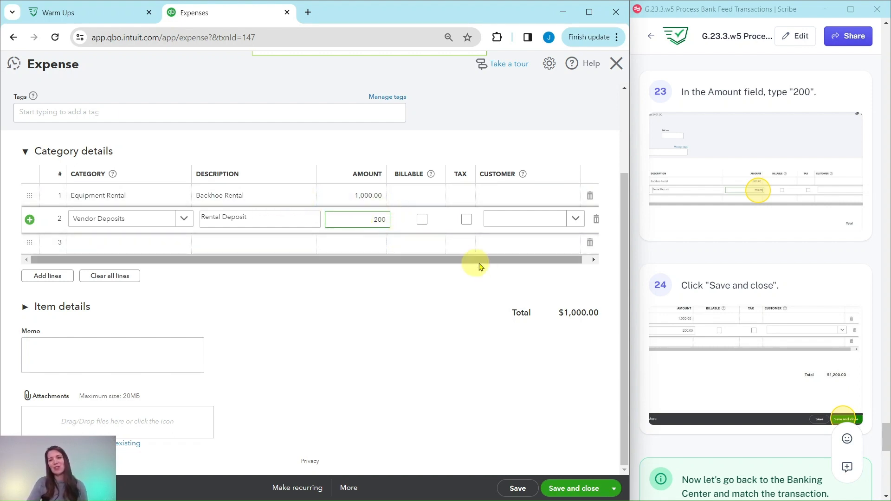
{"action": "left_click", "coordinate": [401, 310]}
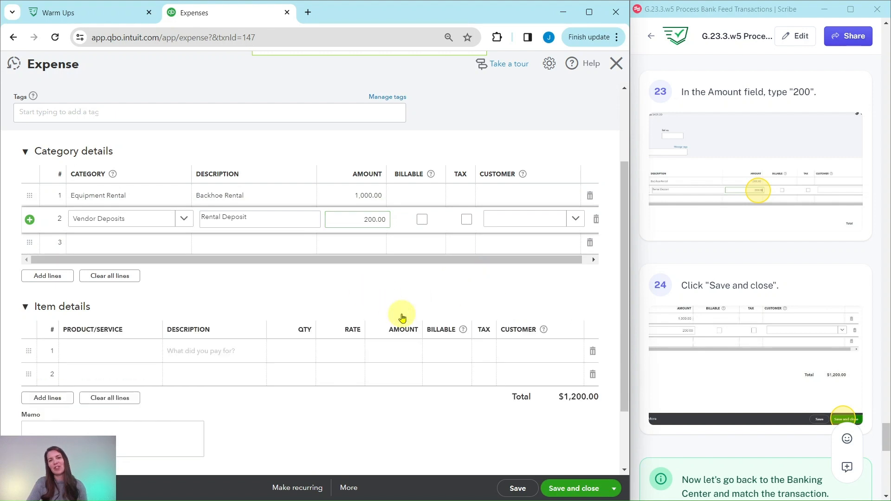
{"action": "left_click", "coordinate": [25, 307]}
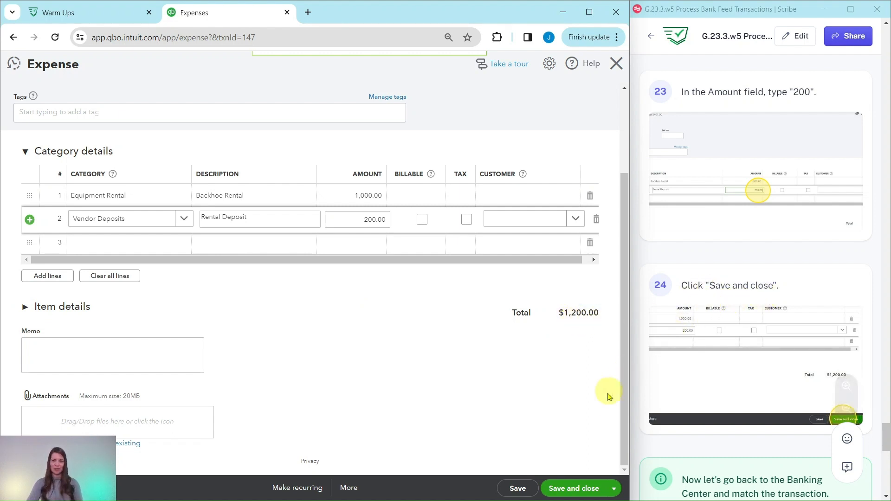
{"action": "left_click", "coordinate": [579, 492]}
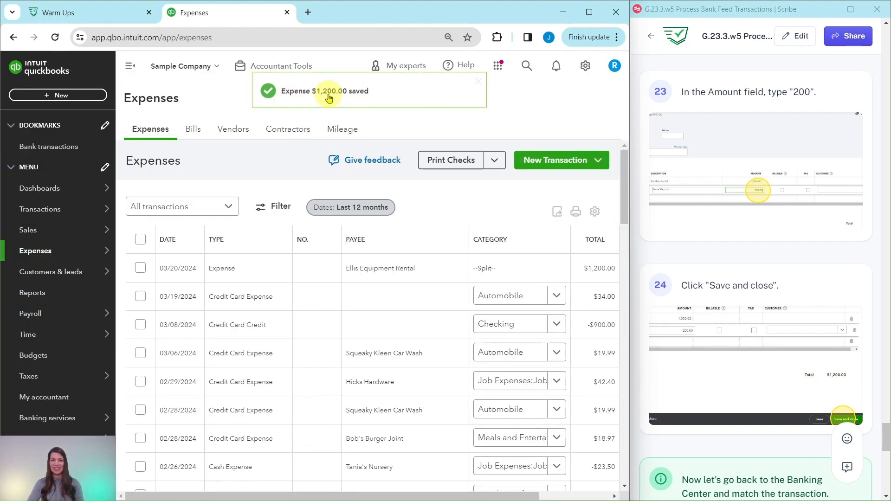
Step: Return to the bank transactions awaiting review for the Checking account
{"action": "scroll", "coordinate": [714, 260], "scroll_direction": "down", "scroll_amount": 8}
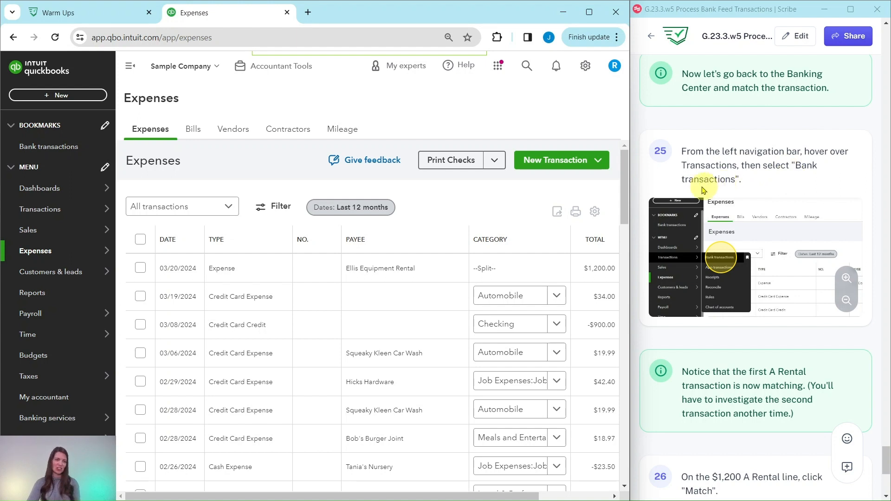
{"action": "mouse_move", "coordinate": [42, 215]}
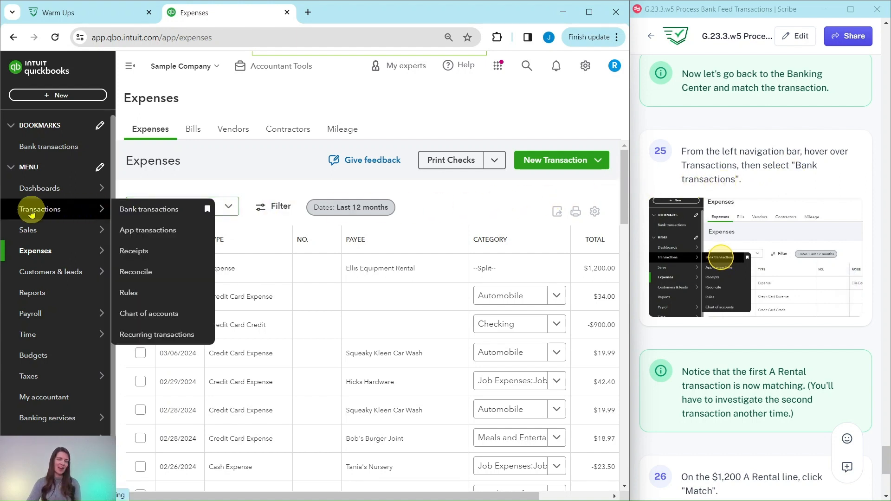
{"action": "left_click", "coordinate": [153, 208]}
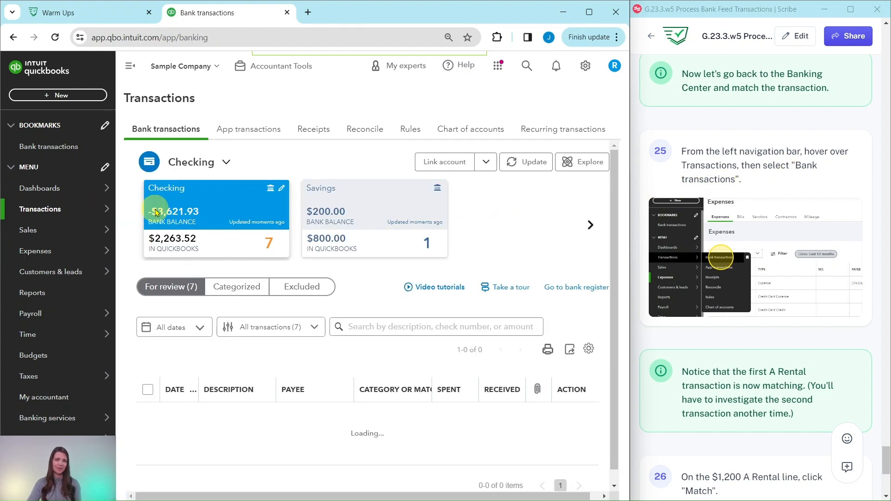
{"action": "scroll", "coordinate": [547, 216], "scroll_direction": "down", "scroll_amount": 2}
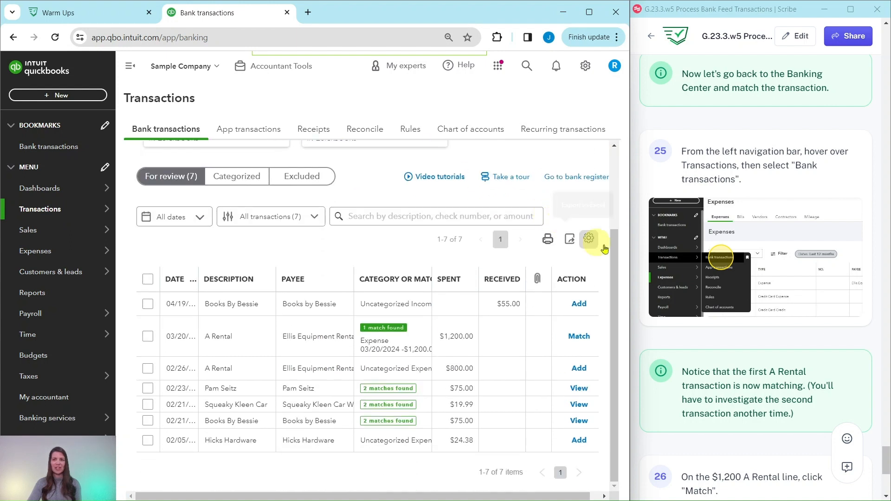
Step: Match the $1,200.00 A Rental bank transaction to the 03/20/2024 Ellis Equipment Rental expense
{"action": "scroll", "coordinate": [761, 324], "scroll_direction": "down", "scroll_amount": 3}
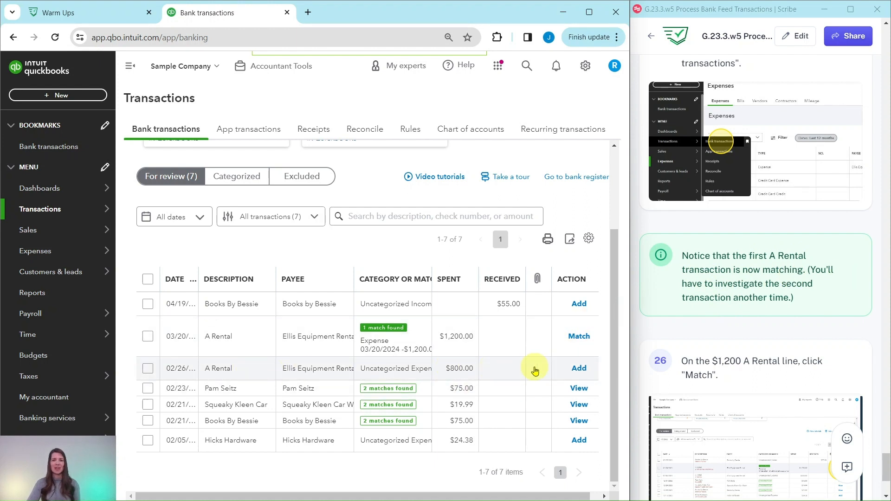
{"action": "scroll", "coordinate": [708, 278], "scroll_direction": "down", "scroll_amount": 4}
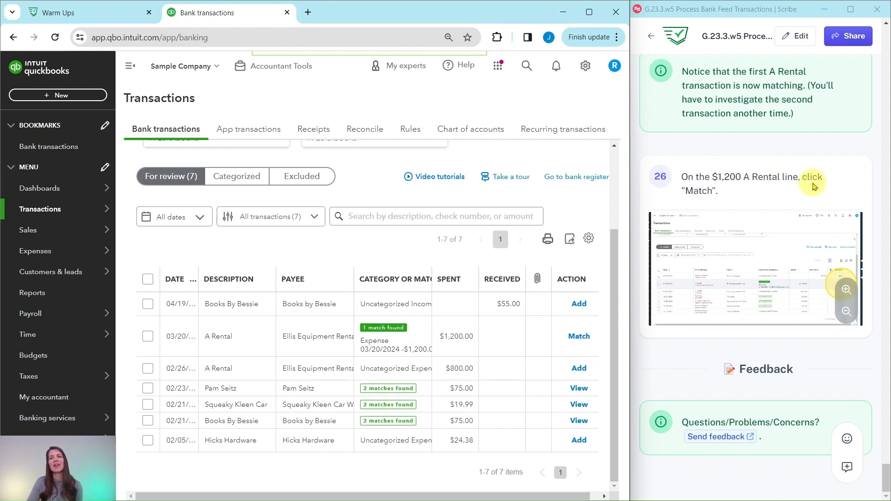
{"action": "left_click", "coordinate": [578, 337]}
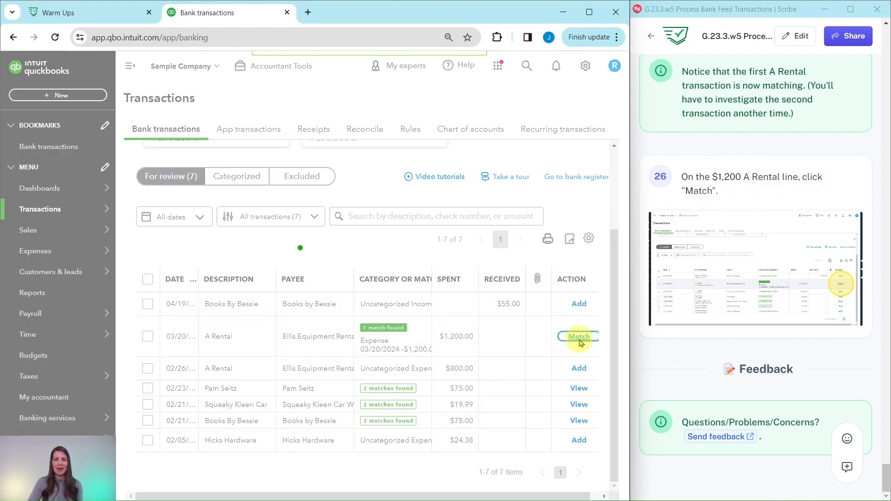